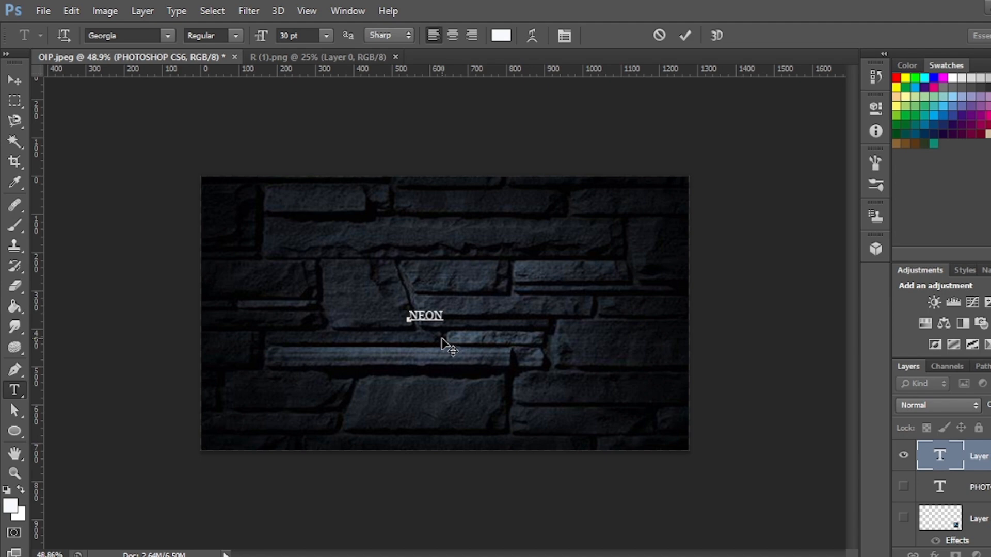
# Commit the NEON text and enlarge it to about 500% of its original size
pyautogui.click(684, 34)
pyautogui.hotkey('shift', 't')
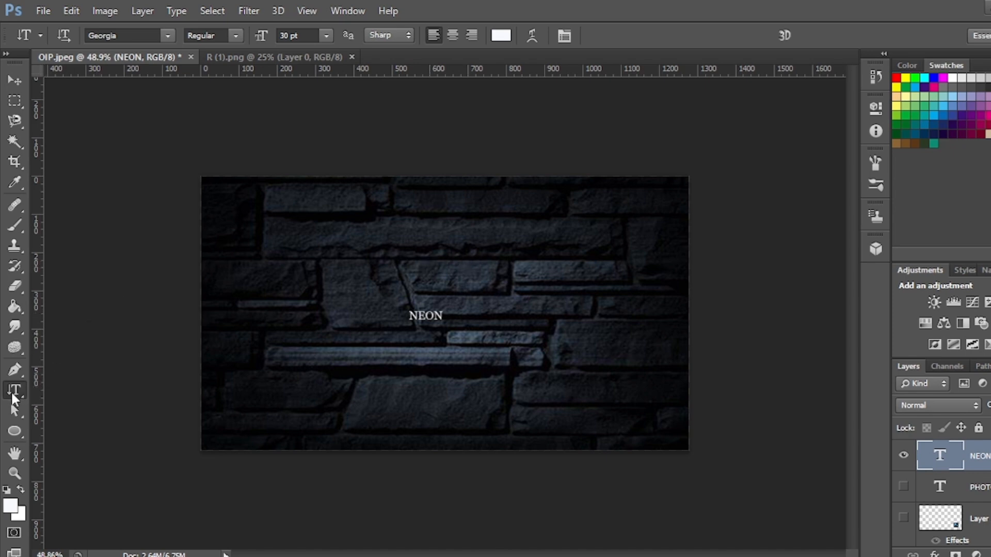
pyautogui.moveTo(17, 391); pyautogui.dragTo(55, 385)
pyautogui.hotkey('ctrl', 't')
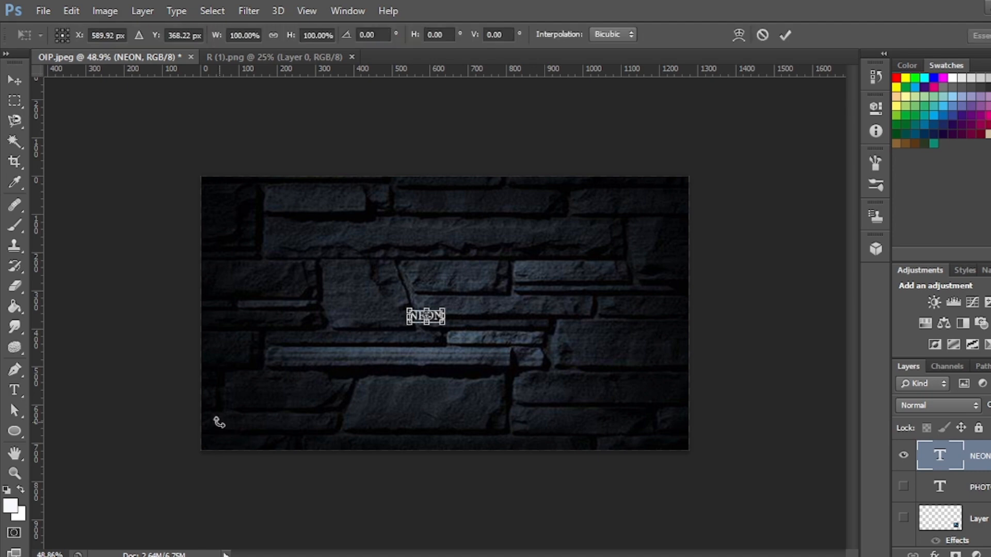
pyautogui.moveTo(444, 325); pyautogui.dragTo(568, 414)
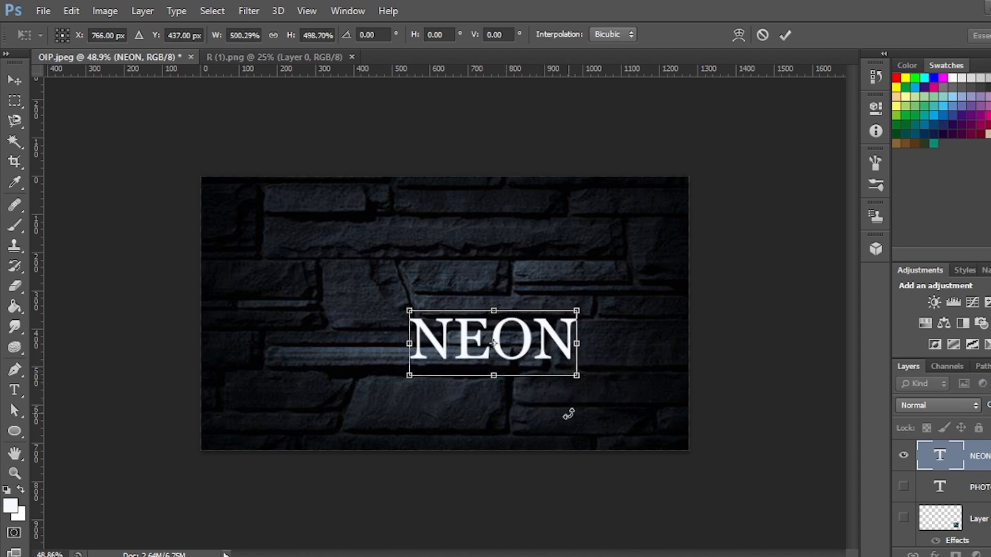
pyautogui.click(785, 35)
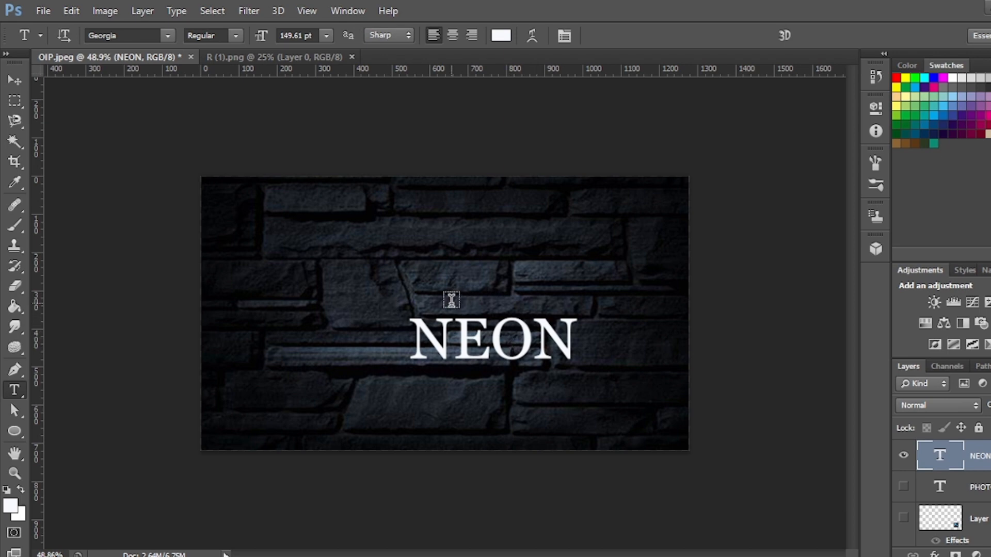
# Move the NEON text up and left, to about X 607 px, Y 320 px
pyautogui.hotkey('ctrl', 't')
pyautogui.moveTo(512, 347); pyautogui.dragTo(451, 304)
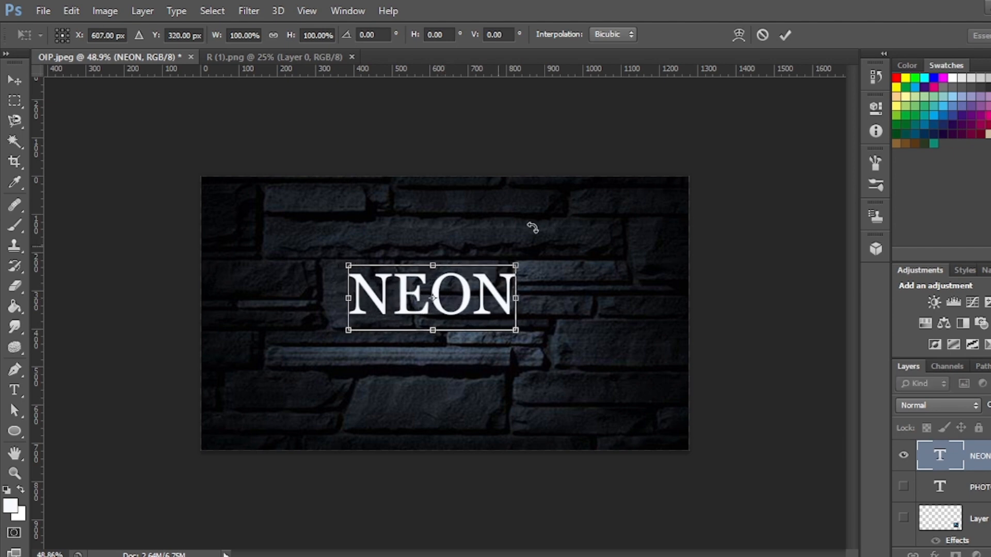
pyautogui.click(785, 35)
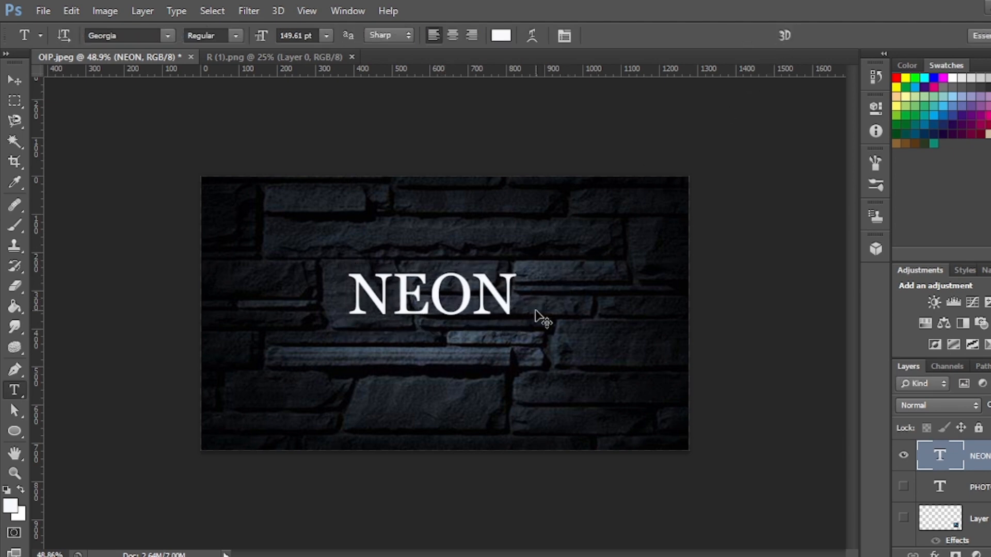
# Enlarge the NEON text to about 130% and center it on the wall at about X 623 px, Y 344 px
pyautogui.hotkey('ctrl', 't')
pyautogui.moveTo(517, 330); pyautogui.dragTo(568, 350)
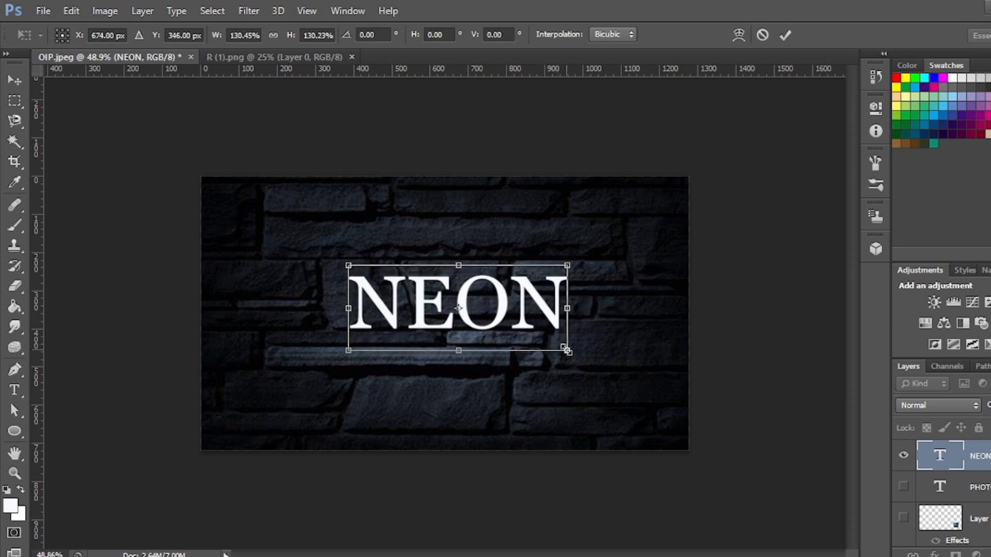
pyautogui.click(785, 35)
pyautogui.hotkey('ctrl', 't')
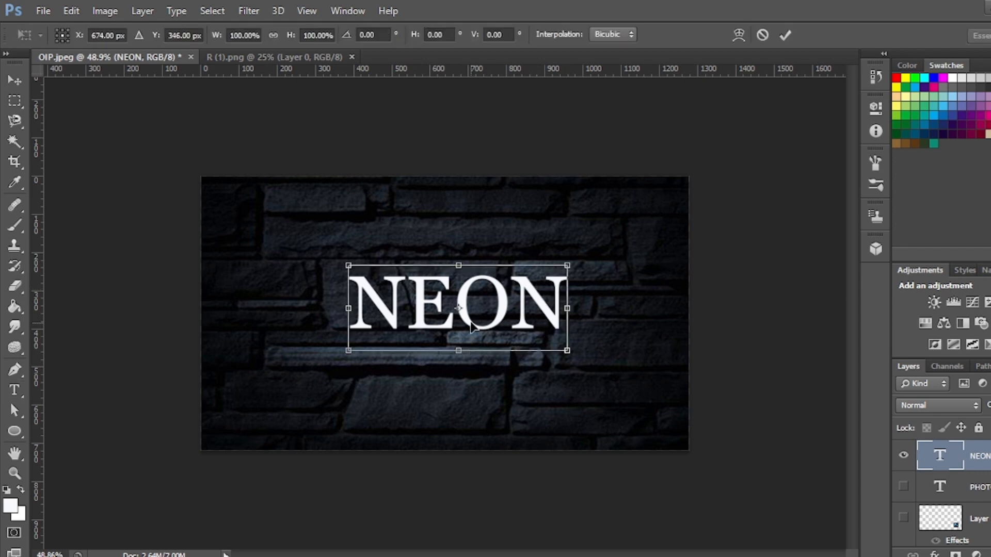
pyautogui.moveTo(538, 297); pyautogui.dragTo(519, 297)
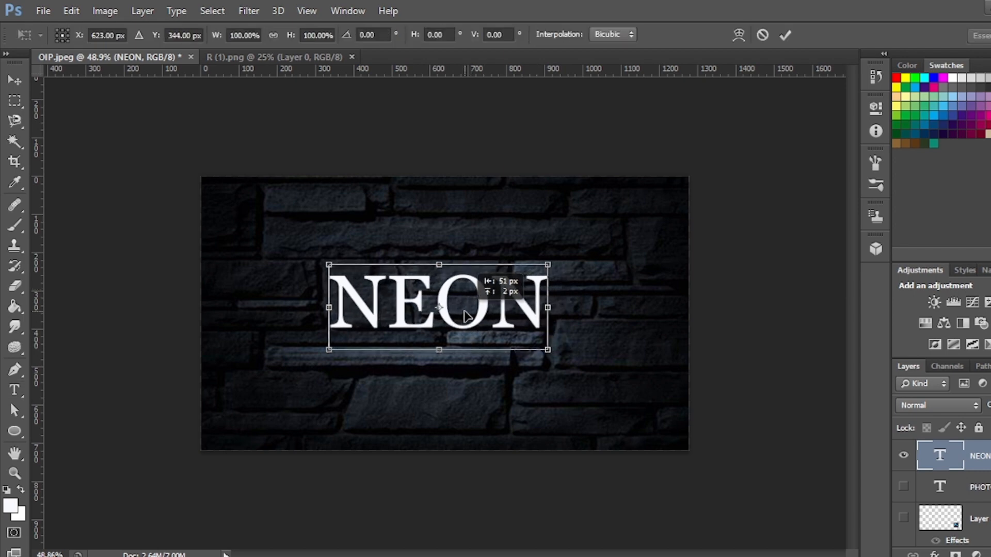
pyautogui.click(786, 35)
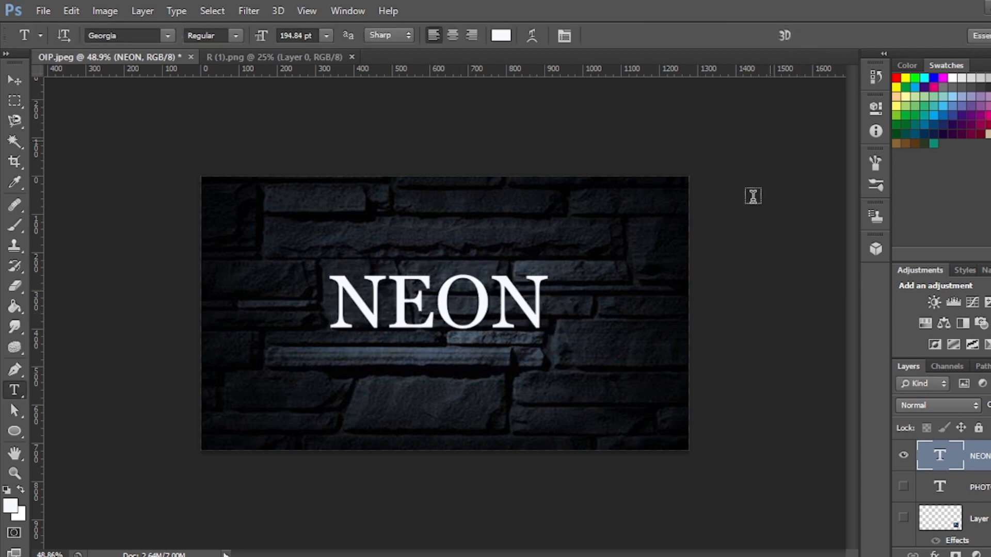
# Add a Color Overlay to the NEON layer in bright magenta, about RGB 252, 0, 255
pyautogui.click(934, 555)
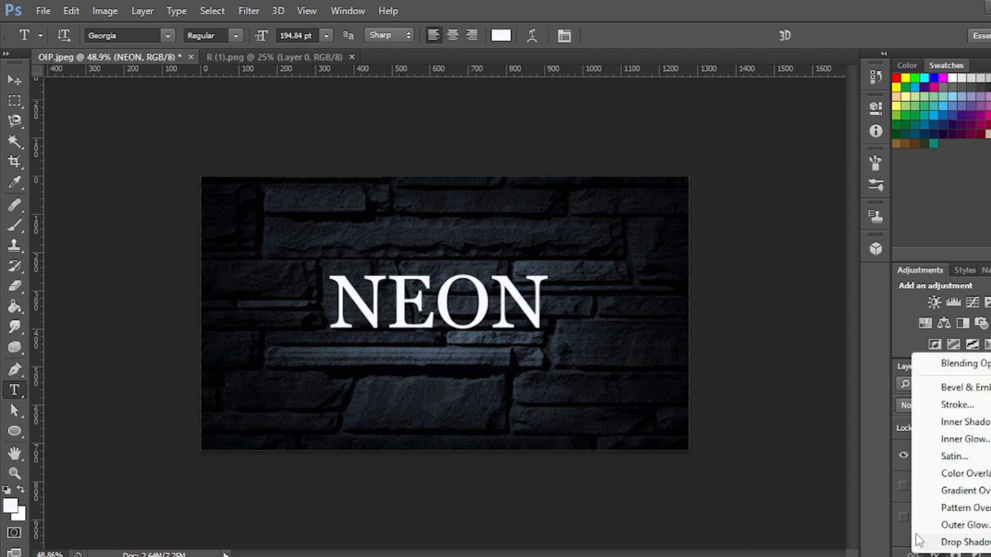
pyautogui.click(957, 478)
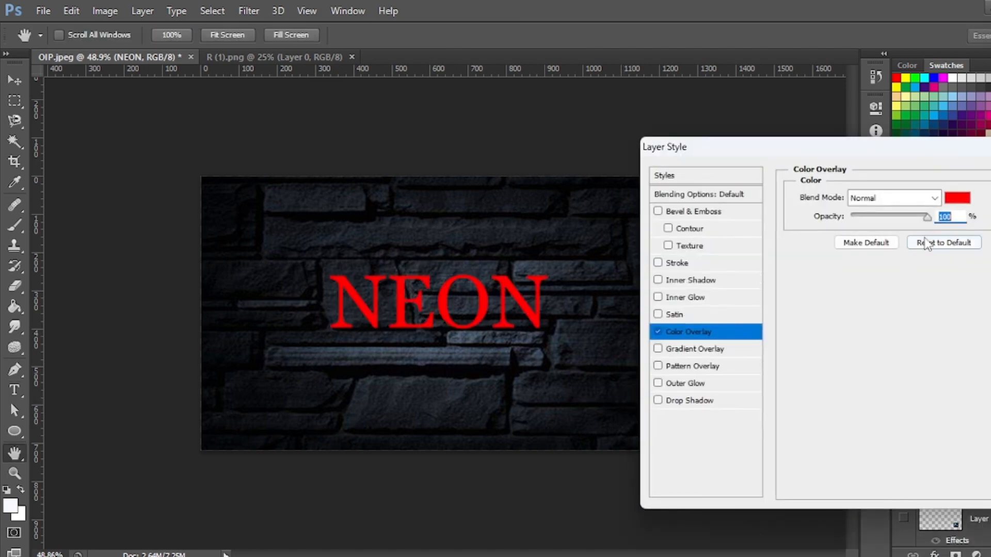
pyautogui.click(956, 200)
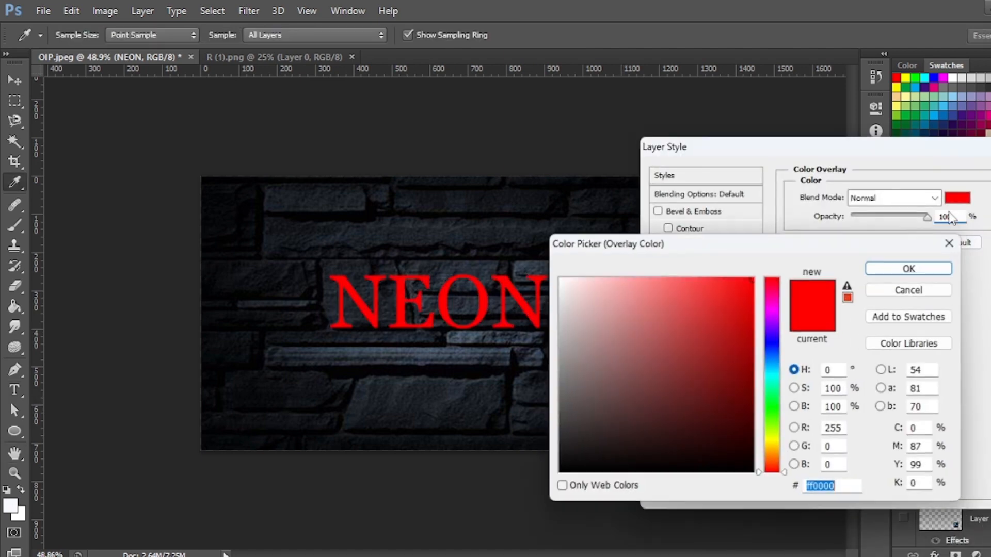
pyautogui.click(773, 311)
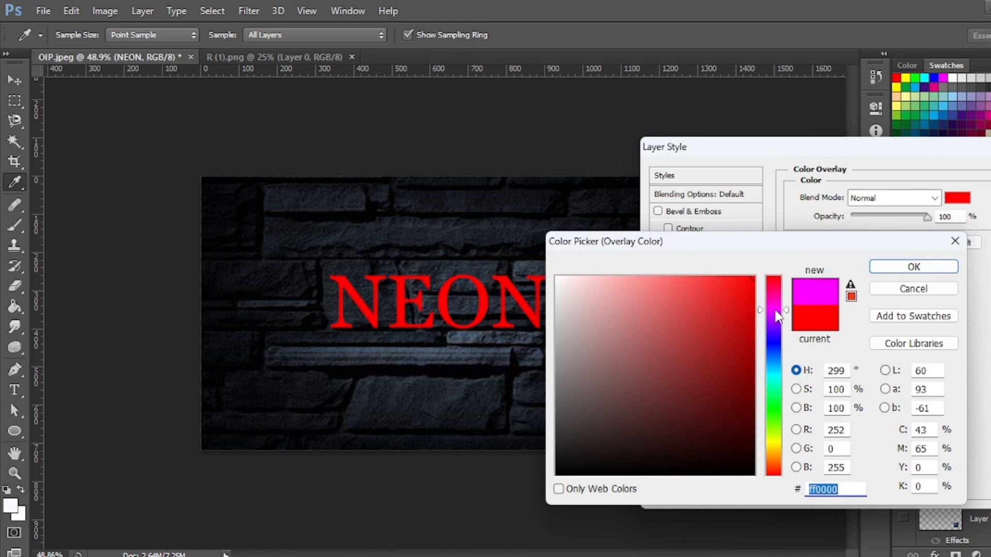
pyautogui.click(886, 267)
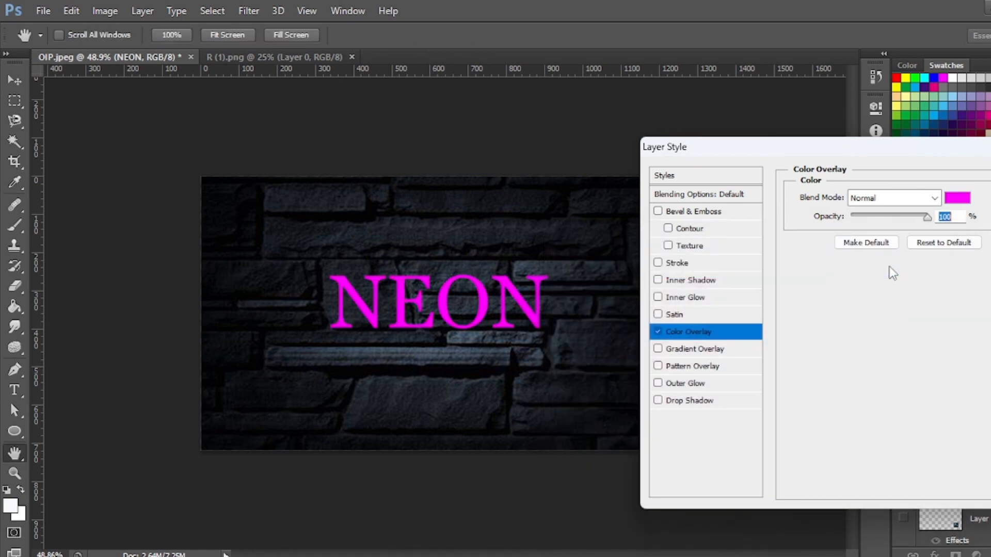
# Add an Inner Glow to the NEON text and set its glow color to bright magenta
pyautogui.click(674, 298)
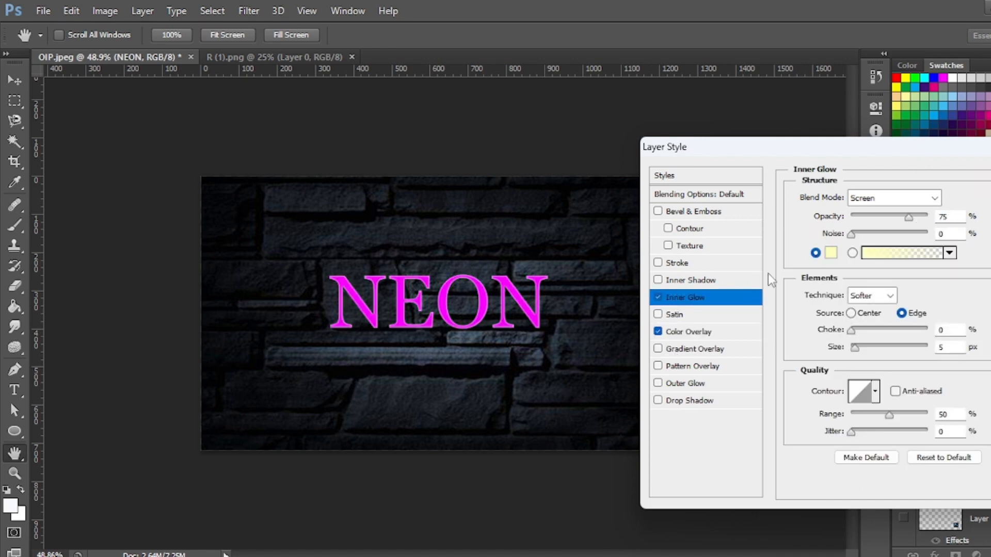
pyautogui.click(833, 254)
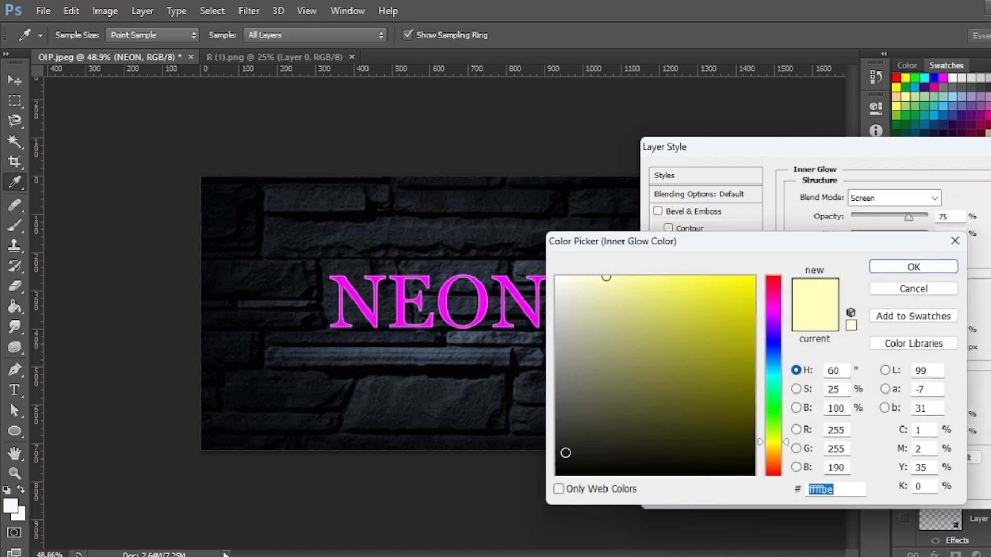
pyautogui.click(562, 473)
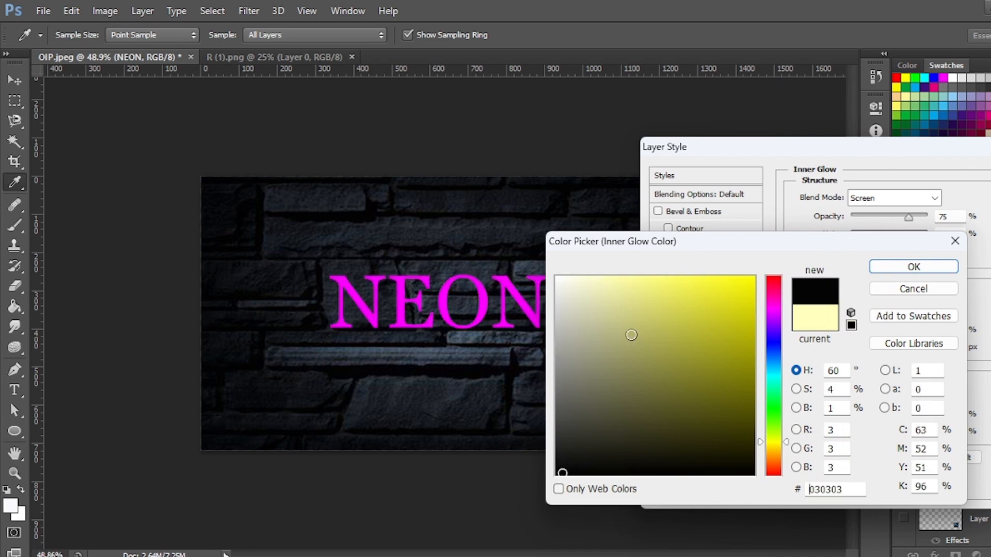
pyautogui.click(772, 309)
pyautogui.click(740, 334)
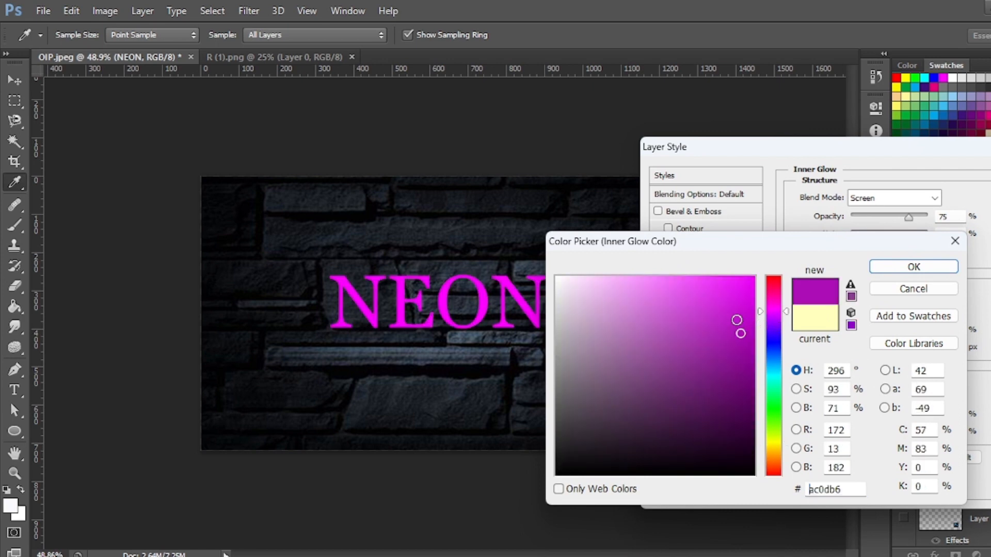
pyautogui.click(745, 287)
pyautogui.click(882, 262)
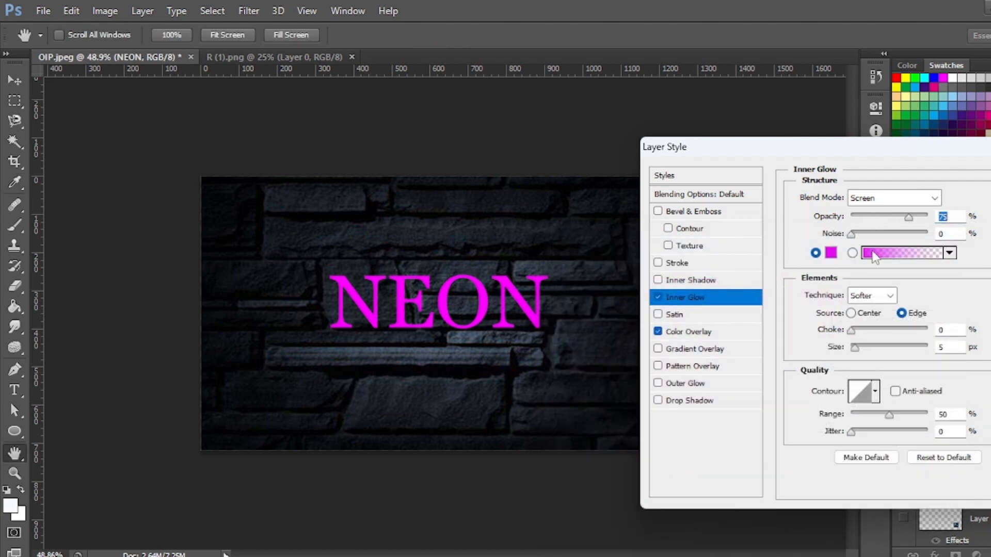
# Change the Inner Glow contour to the half-round preset
pyautogui.moveTo(864, 232); pyautogui.dragTo(875, 235)
pyautogui.click(869, 399)
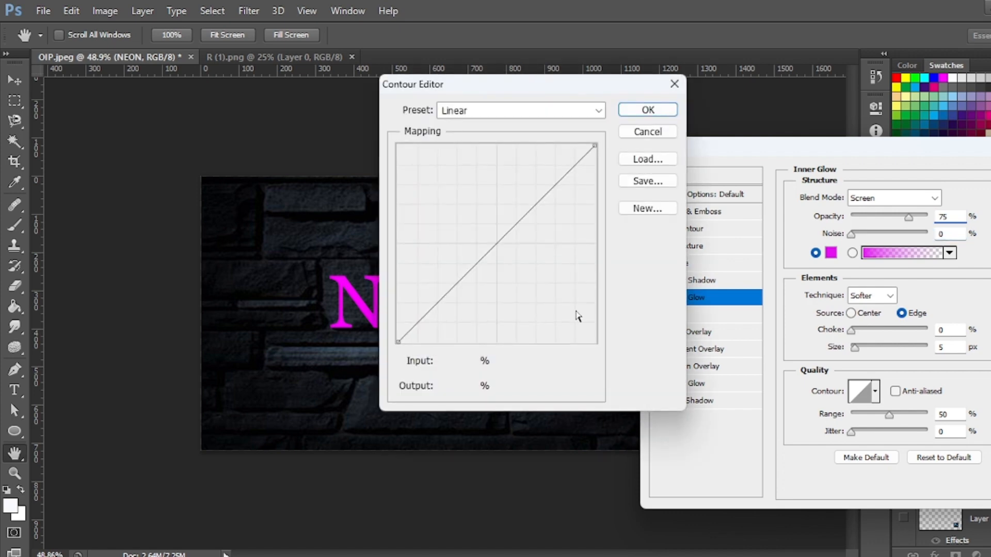
pyautogui.click(675, 84)
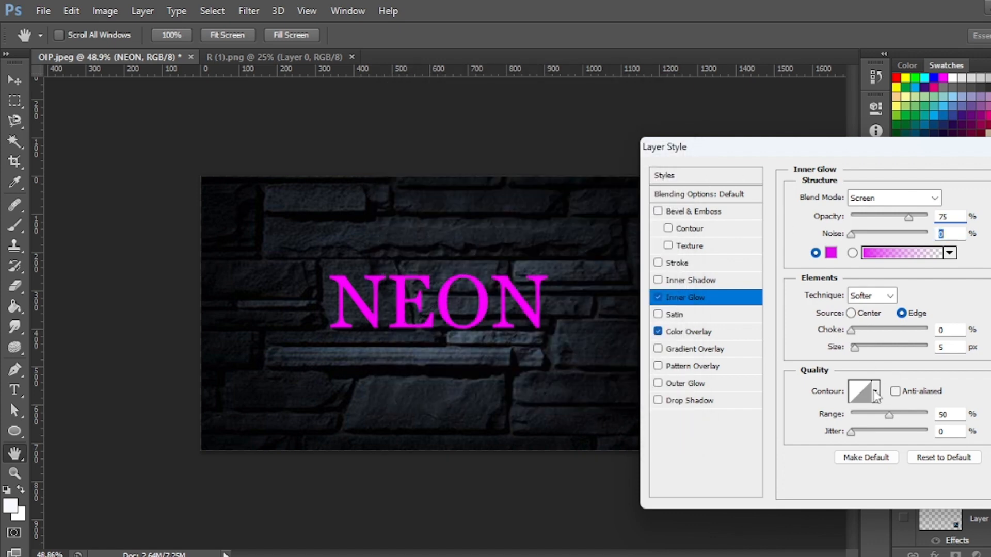
pyautogui.click(876, 393)
pyautogui.click(787, 452)
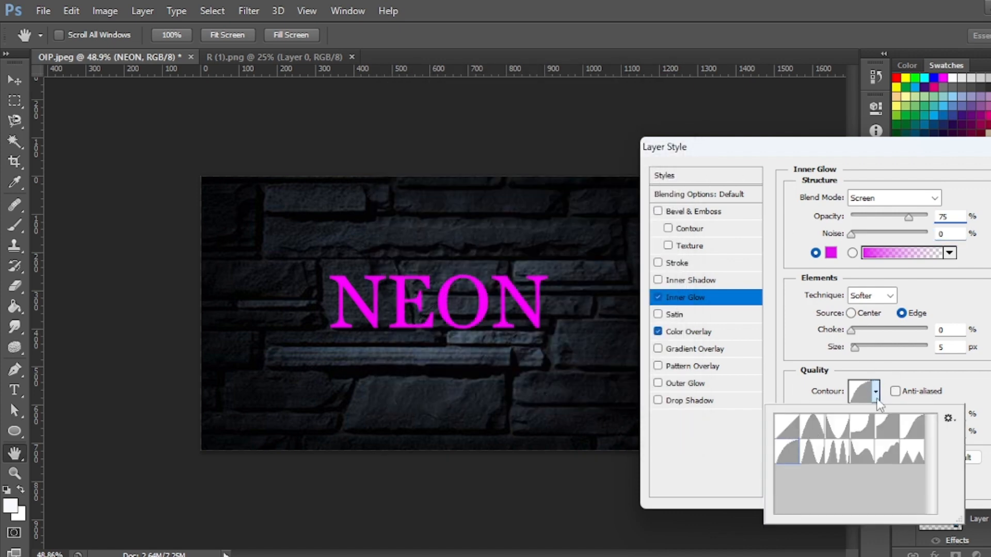
pyautogui.click(893, 363)
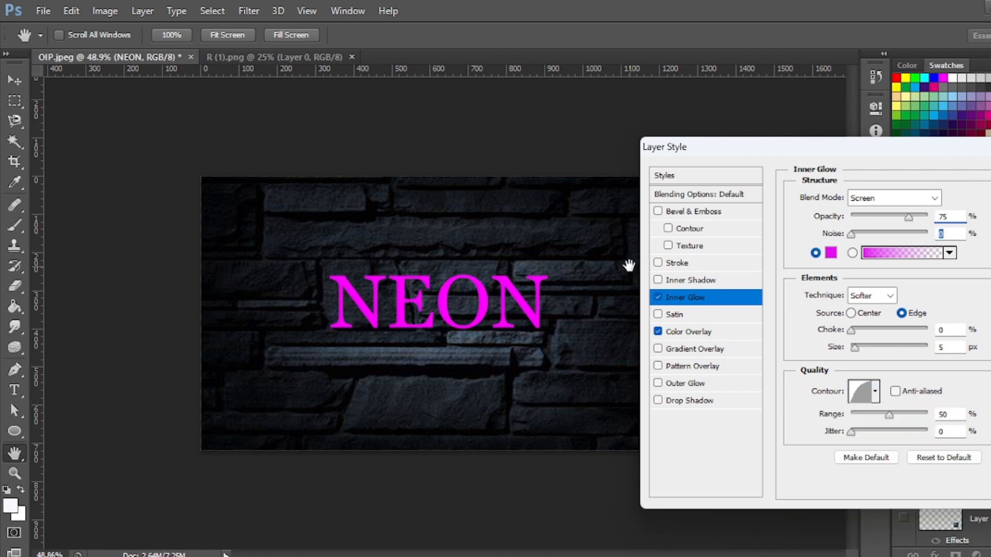
# Add an Inner Shadow to the NEON text, try white and purple shades, and set its color to near-black 010101
pyautogui.click(691, 281)
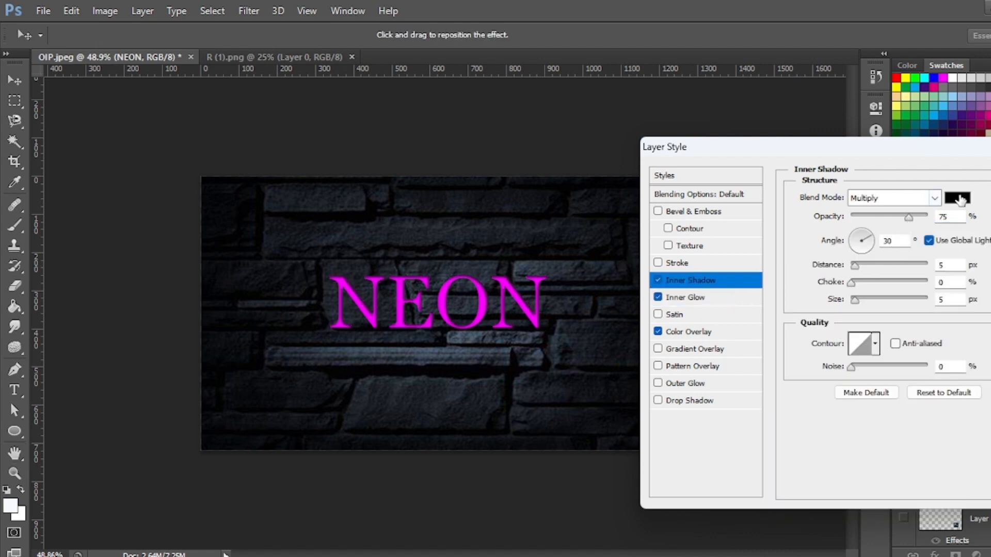
pyautogui.click(958, 198)
pyautogui.click(557, 279)
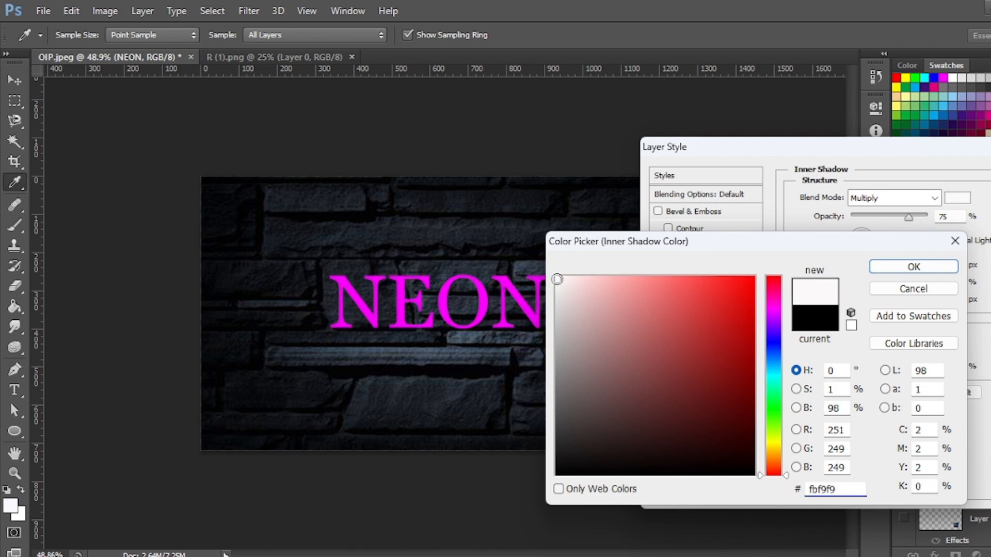
pyautogui.click(774, 315)
pyautogui.click(733, 304)
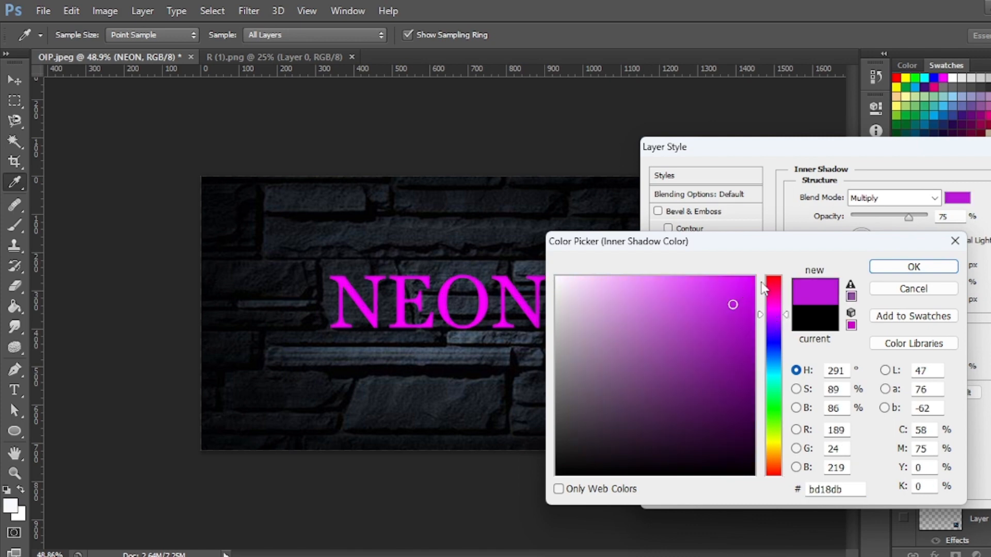
pyautogui.click(749, 282)
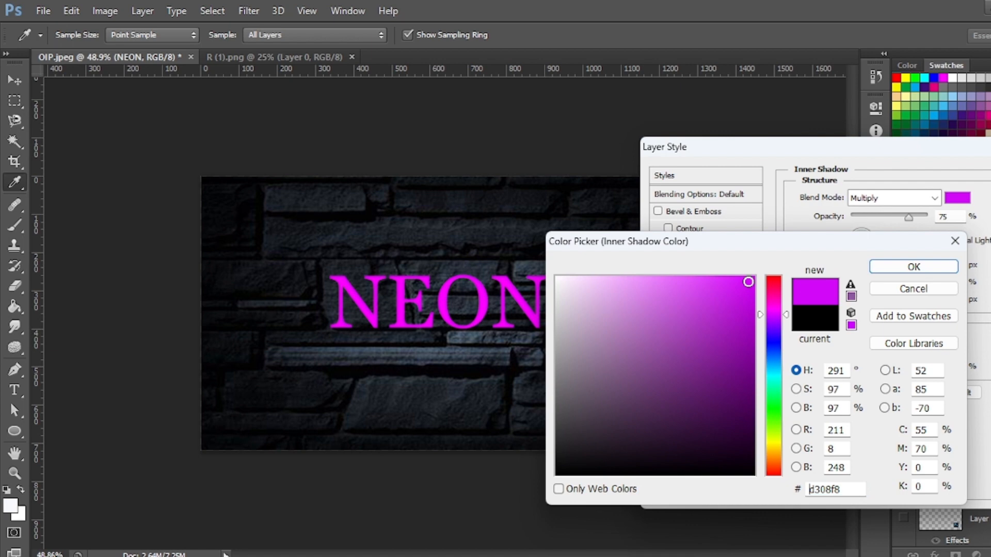
pyautogui.click(557, 473)
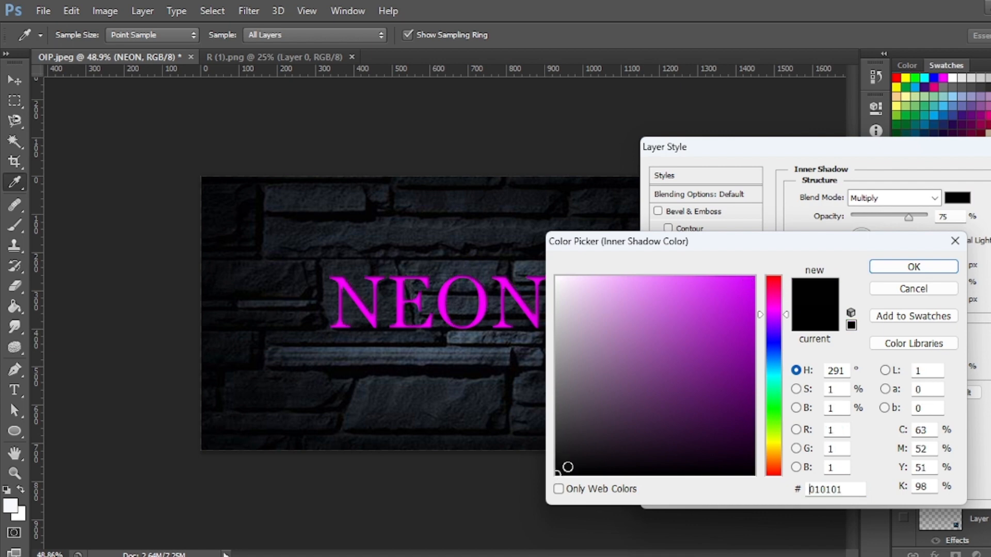
pyautogui.click(887, 268)
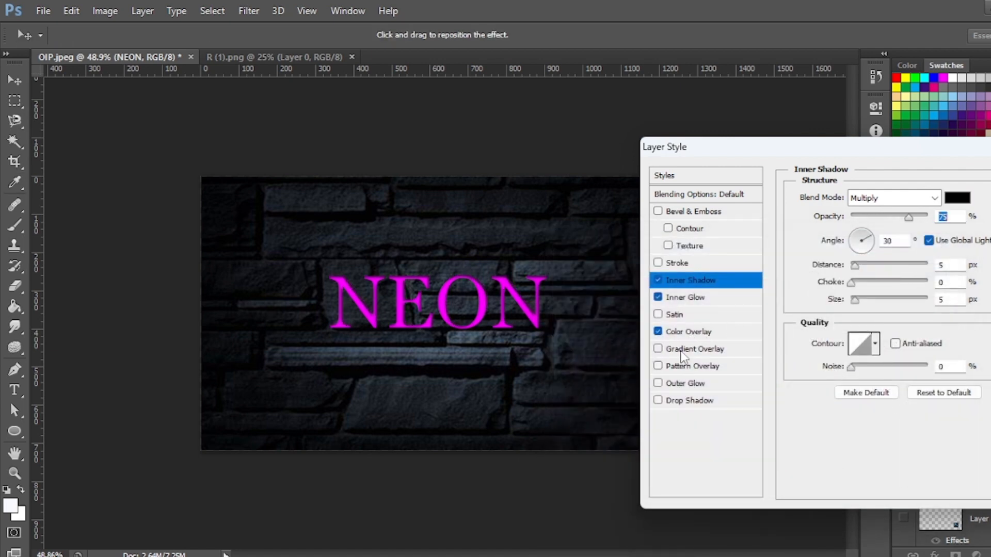
# Add an Outer Glow to the NEON text in blue 0510f5 and increase its size to about 59 px
pyautogui.click(674, 384)
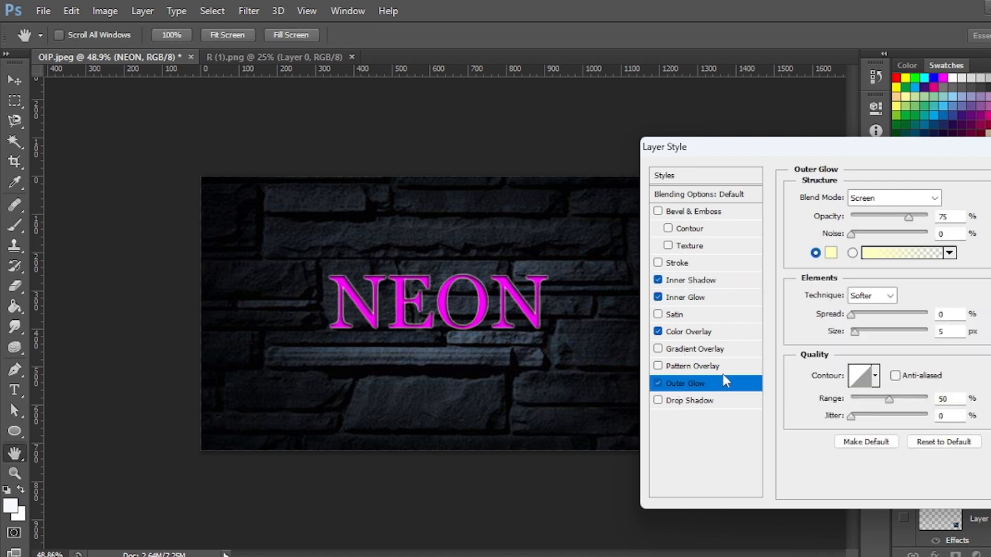
pyautogui.click(832, 255)
pyautogui.click(772, 344)
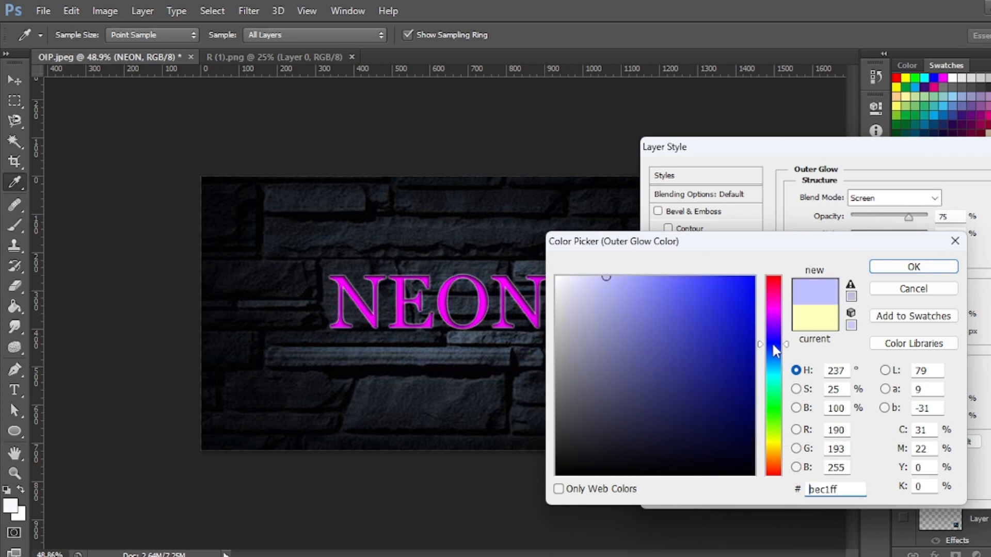
pyautogui.click(753, 284)
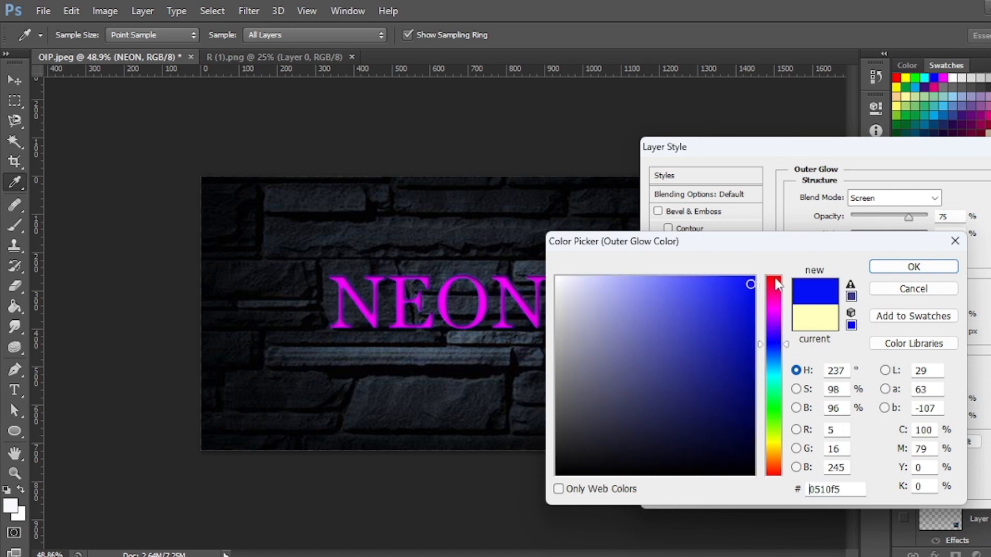
pyautogui.click(881, 265)
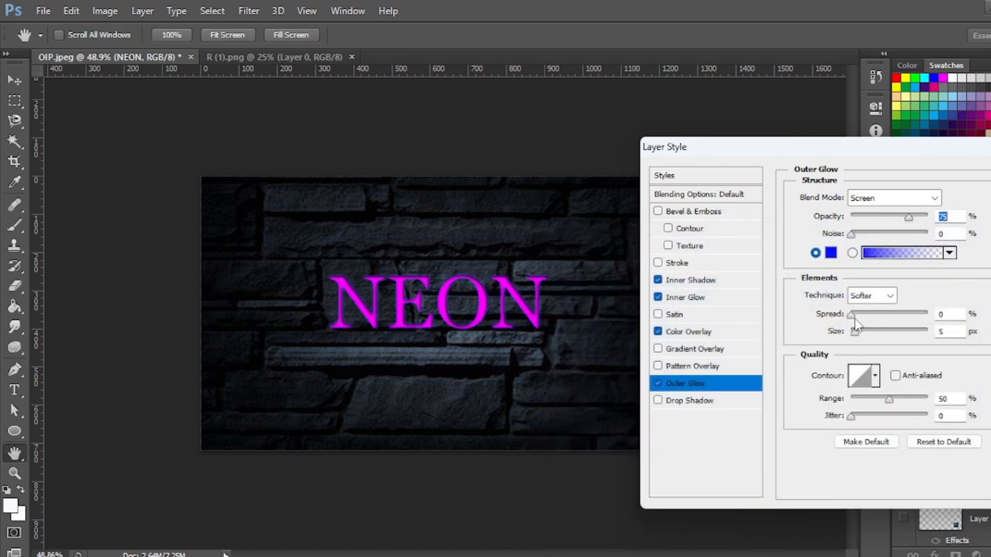
pyautogui.moveTo(855, 332); pyautogui.dragTo(872, 339)
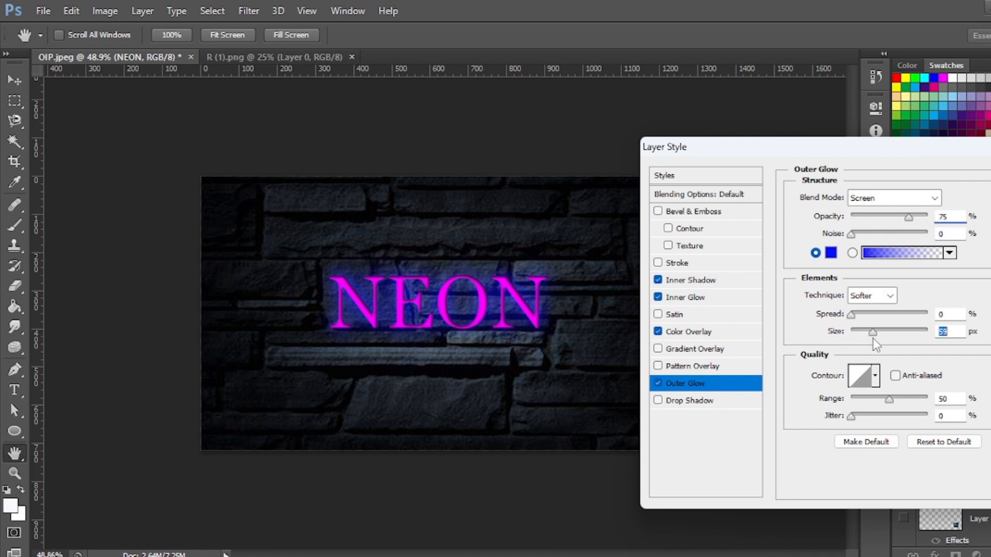
# Change the Outer Glow contour to the half-round preset and reduce its size to about 27 px
pyautogui.click(876, 376)
pyautogui.click(787, 437)
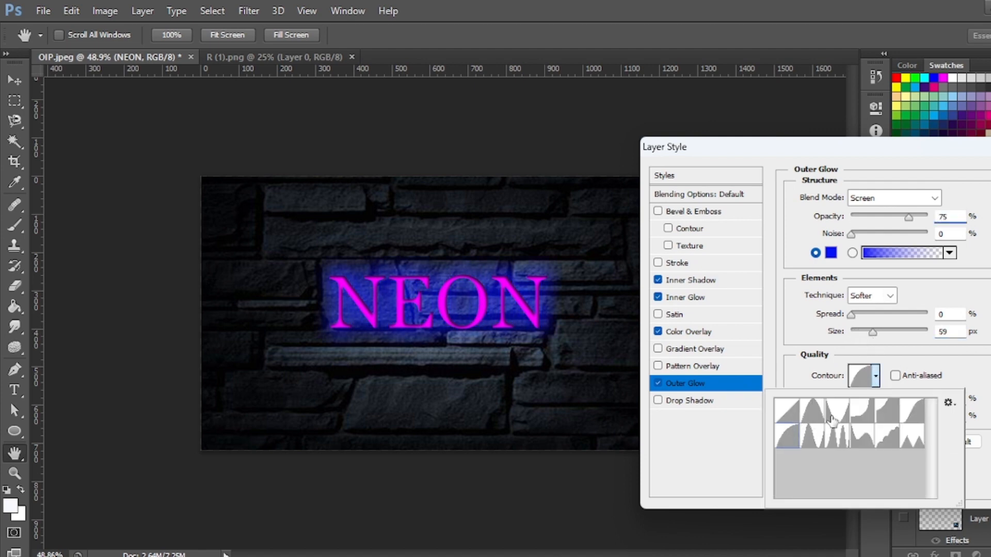
pyautogui.click(913, 341)
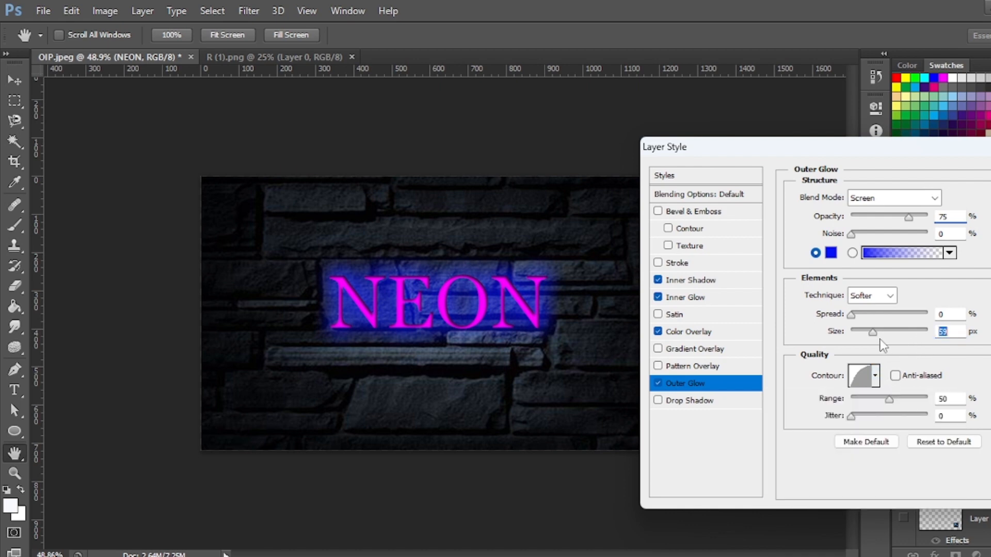
pyautogui.moveTo(874, 331); pyautogui.dragTo(867, 337)
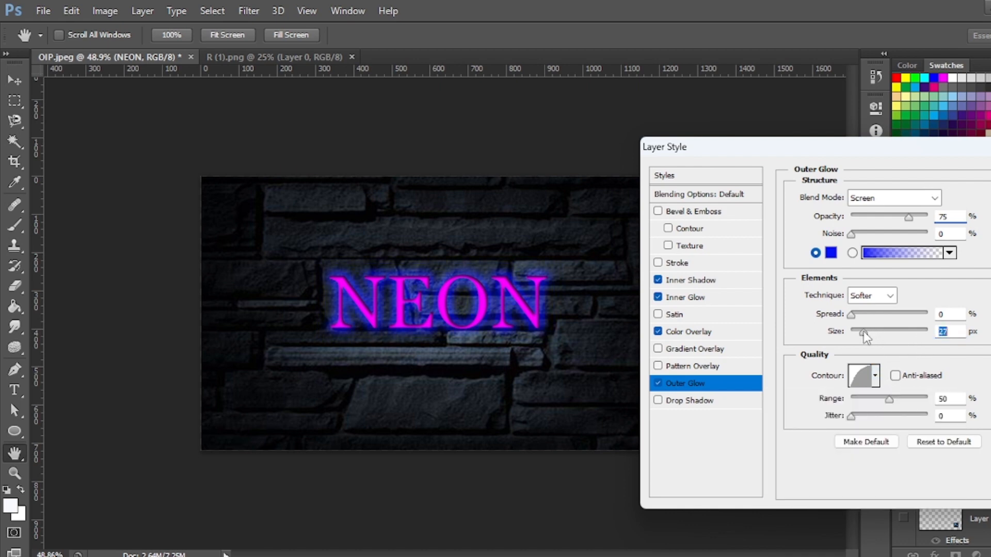
# Try the Outer Glow's jitter, noise and spread settings and fine-tune its size
pyautogui.moveTo(852, 417); pyautogui.dragTo(850, 421)
pyautogui.moveTo(851, 237)
pyautogui.mouseDown()
pyautogui.moveTo(878, 238)
pyautogui.moveTo(850, 238)
pyautogui.mouseUp()
pyautogui.moveTo(867, 338); pyautogui.dragTo(866, 338)
pyautogui.moveTo(851, 315); pyautogui.dragTo(866, 340)
# Add a Drop Shadow to the NEON text with a size of 250 px and the half-round contour, keeping noise at zero
pyautogui.click(691, 401)
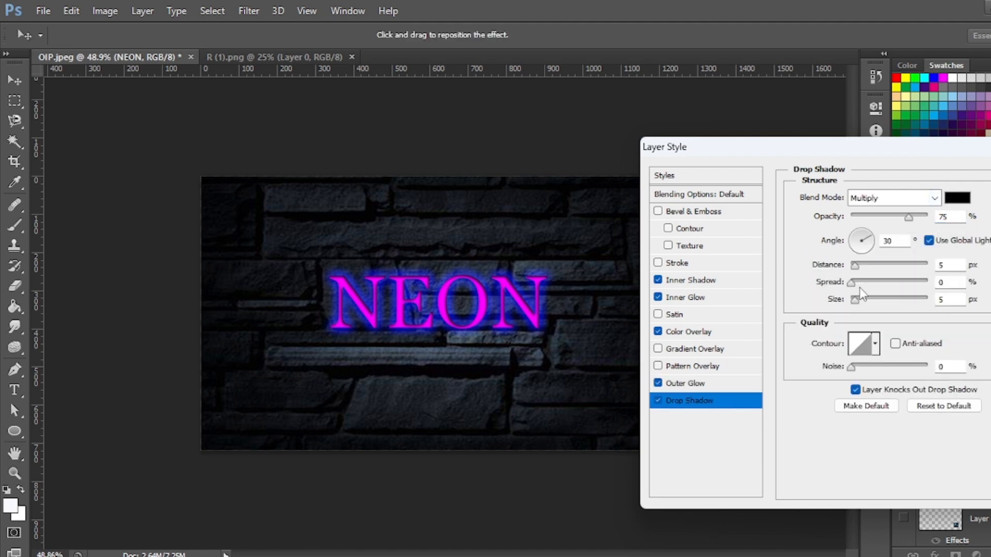
pyautogui.moveTo(855, 299); pyautogui.dragTo(928, 307)
pyautogui.click(875, 345)
pyautogui.click(786, 404)
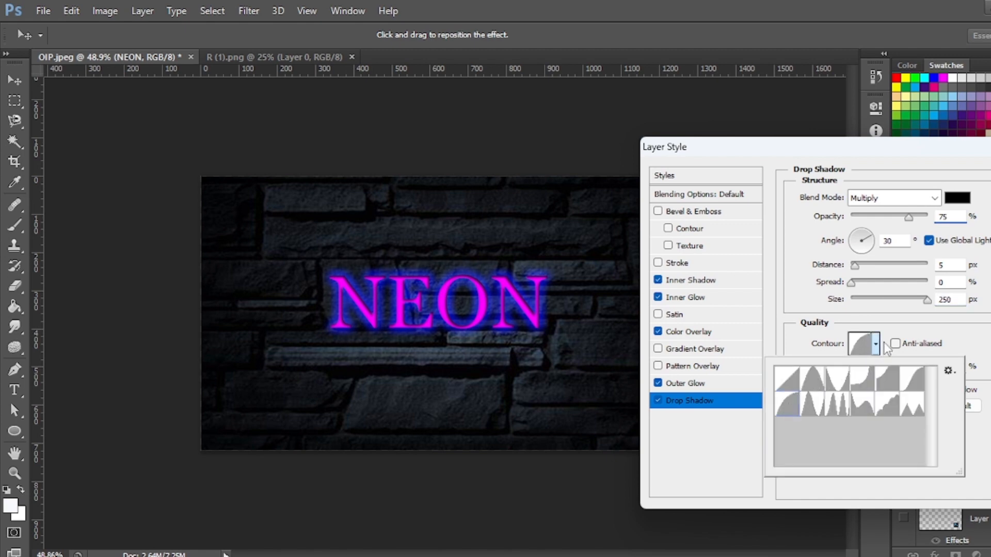
pyautogui.click(876, 345)
pyautogui.click(865, 371)
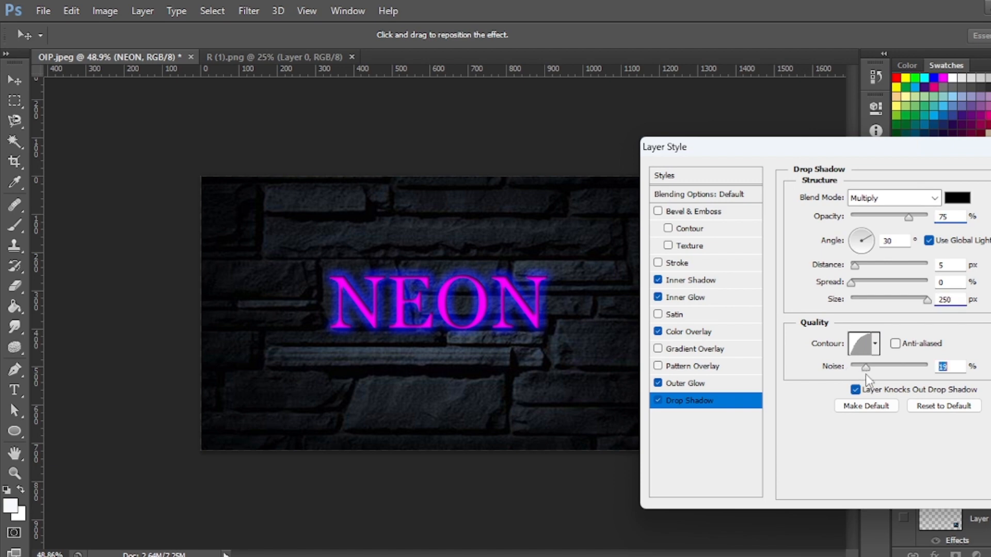
pyautogui.moveTo(867, 368); pyautogui.dragTo(836, 372)
# Try Pattern Overlay, Gradient Overlay and Satin on the NEON text, switching each one off again
pyautogui.click(694, 366)
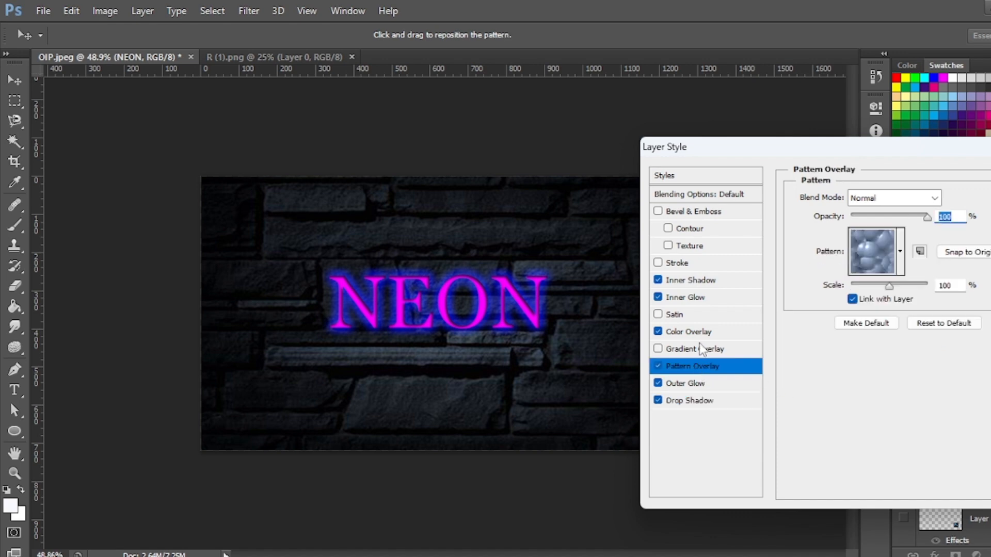
pyautogui.click(658, 366)
pyautogui.click(679, 351)
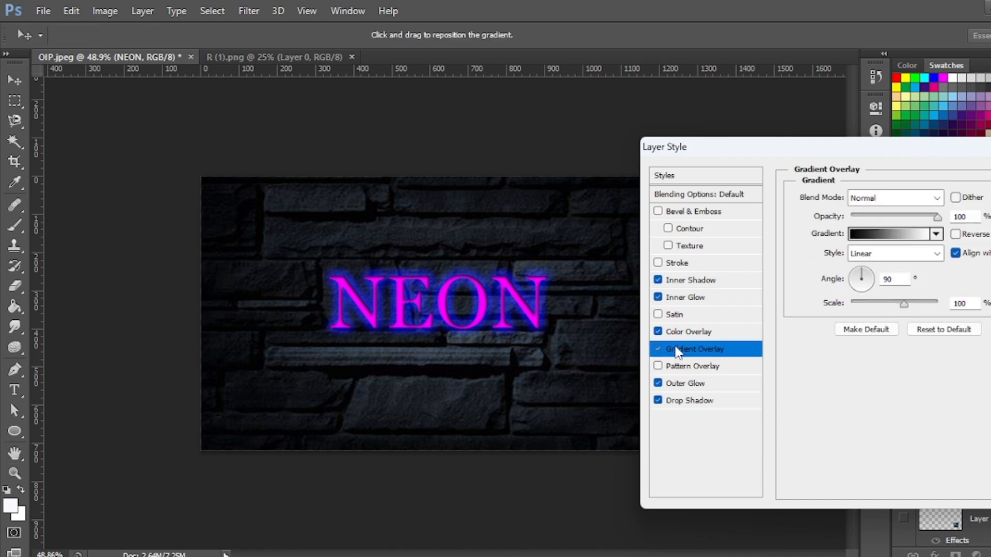
pyautogui.click(658, 349)
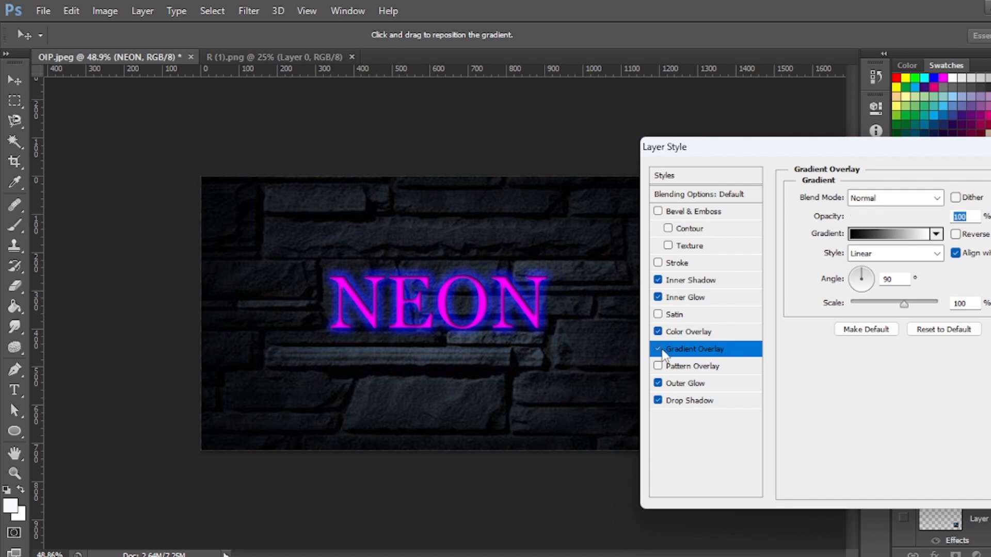
pyautogui.click(682, 316)
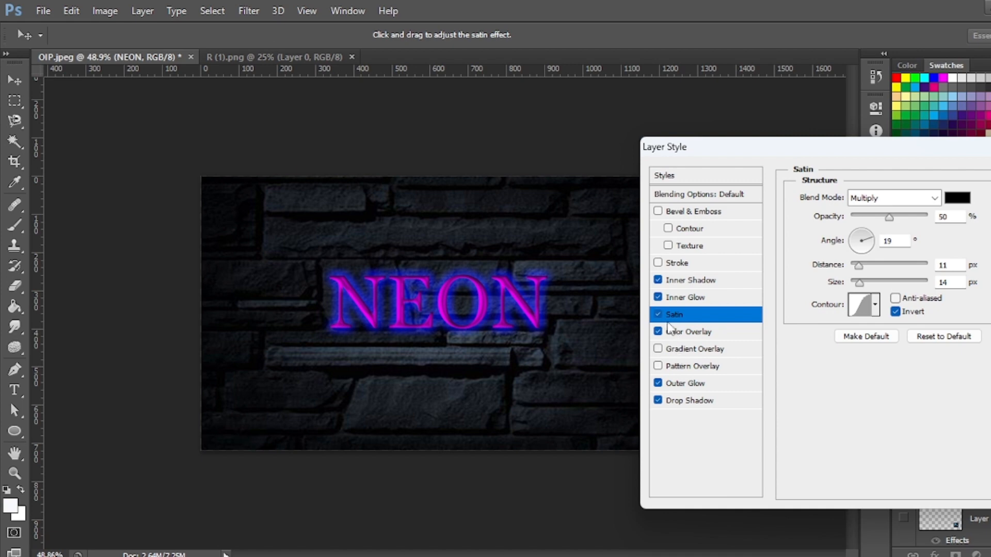
pyautogui.click(659, 315)
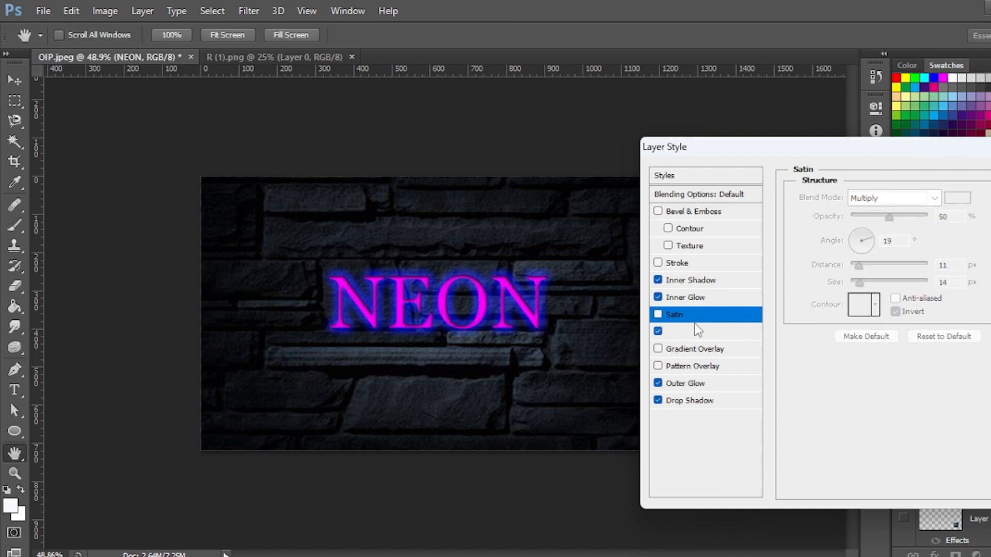
# Change the NEON text's Inner Glow color to pale lilac d7a6da
pyautogui.click(698, 300)
pyautogui.click(821, 257)
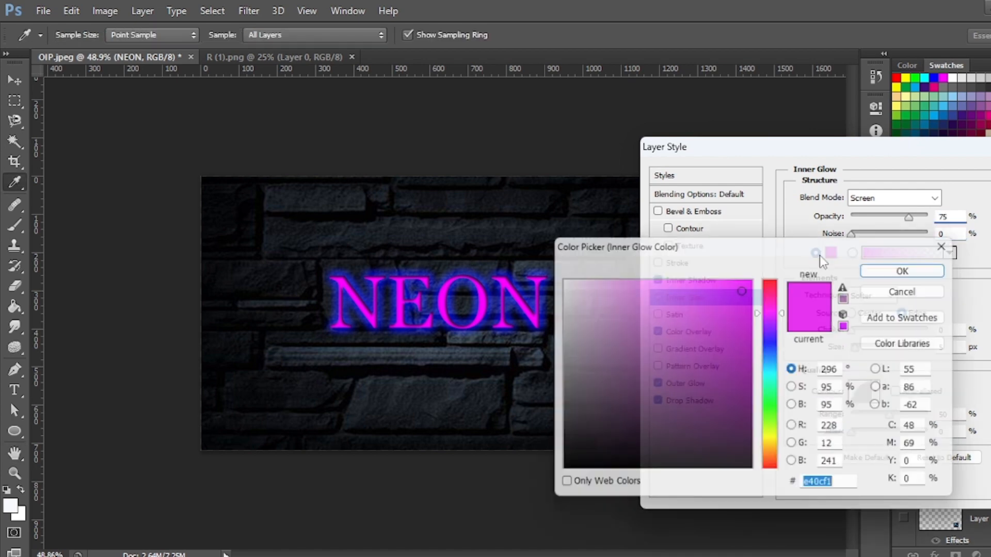
pyautogui.click(560, 283)
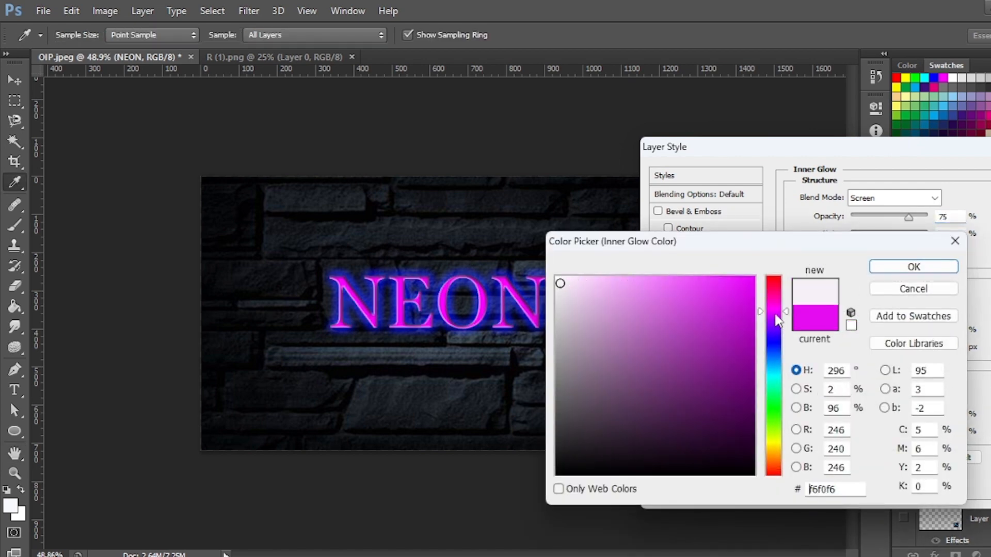
pyautogui.click(577, 294)
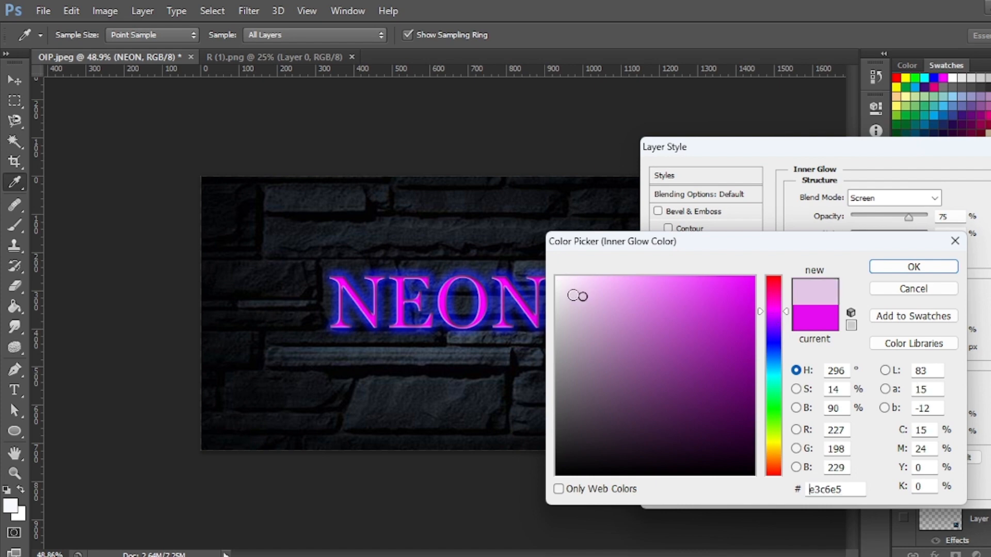
pyautogui.click(596, 308)
pyautogui.moveTo(596, 309); pyautogui.dragTo(604, 305)
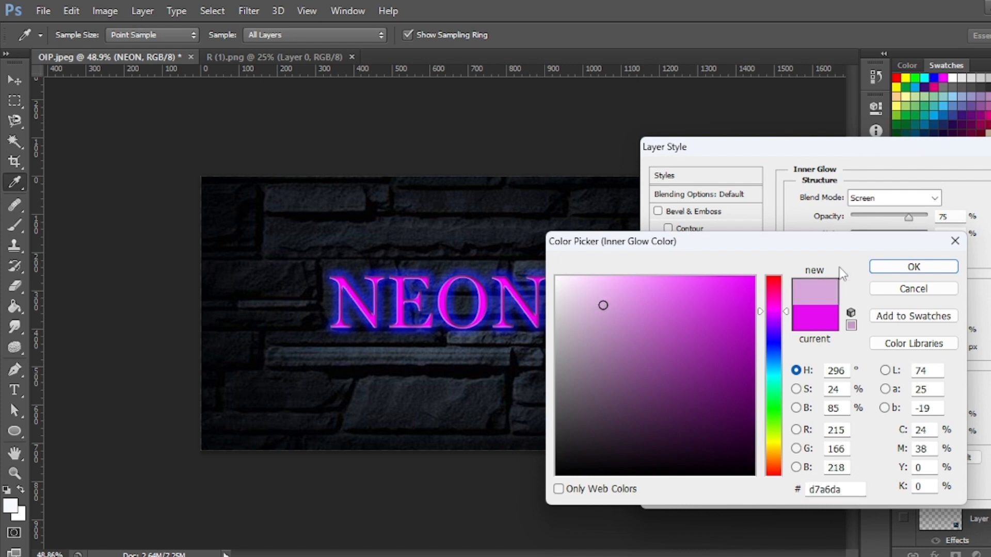
pyautogui.click(912, 267)
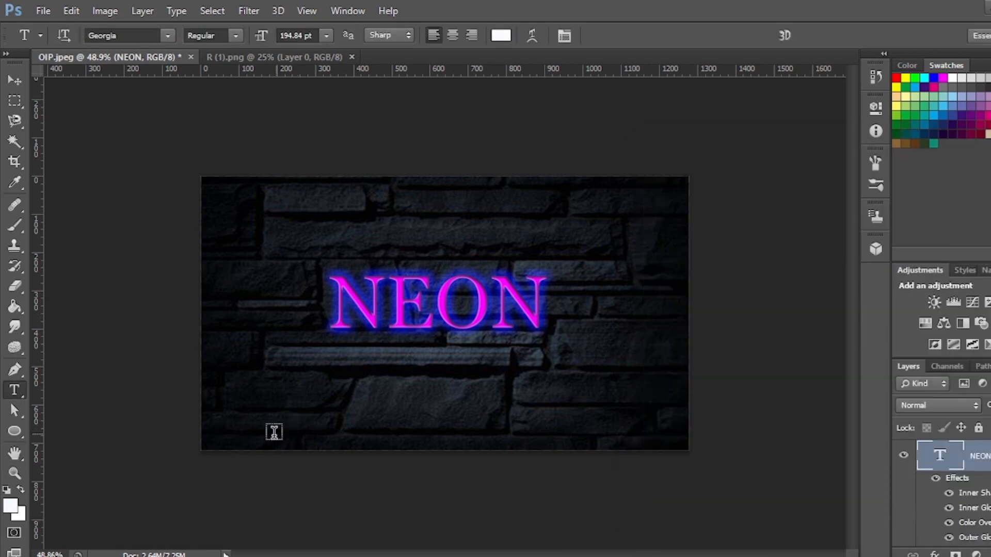
# Add a new layer and draw a rectangular selection of about 730 by 310 px around the NEON text
pyautogui.scroll(1, 227, 448)
pyautogui.scroll(-1, 227, 448)
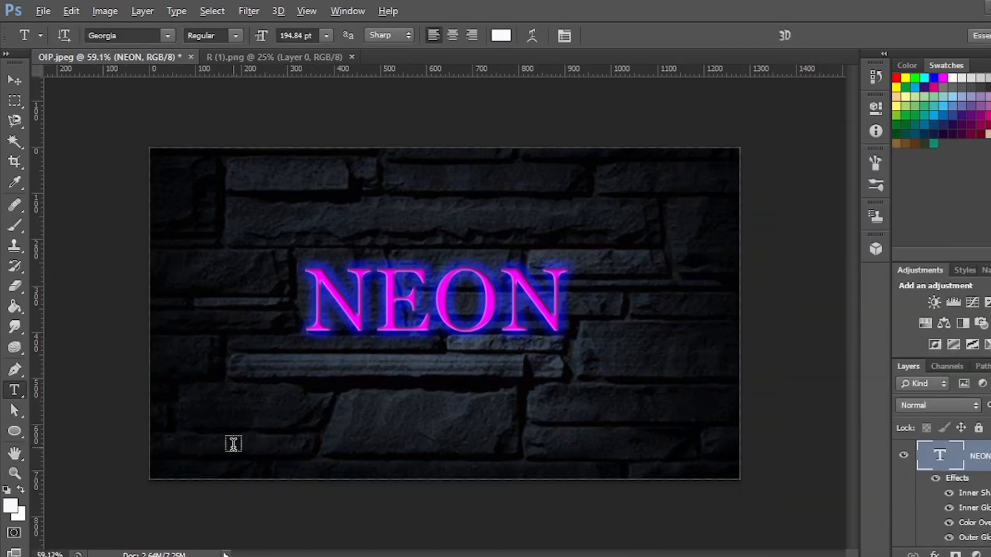
pyautogui.click(15, 99)
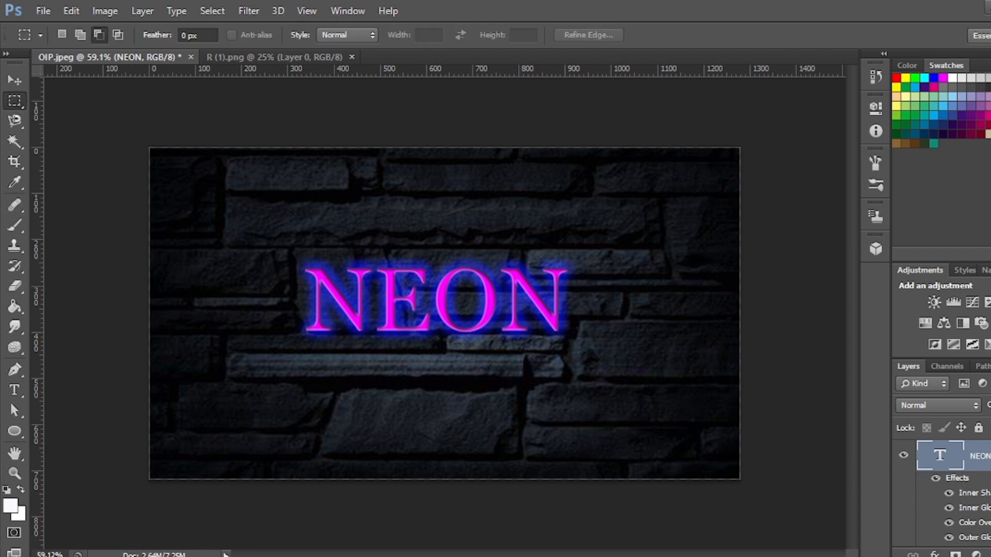
pyautogui.hotkey('ctrl', 'shift', 'alt', 'n')
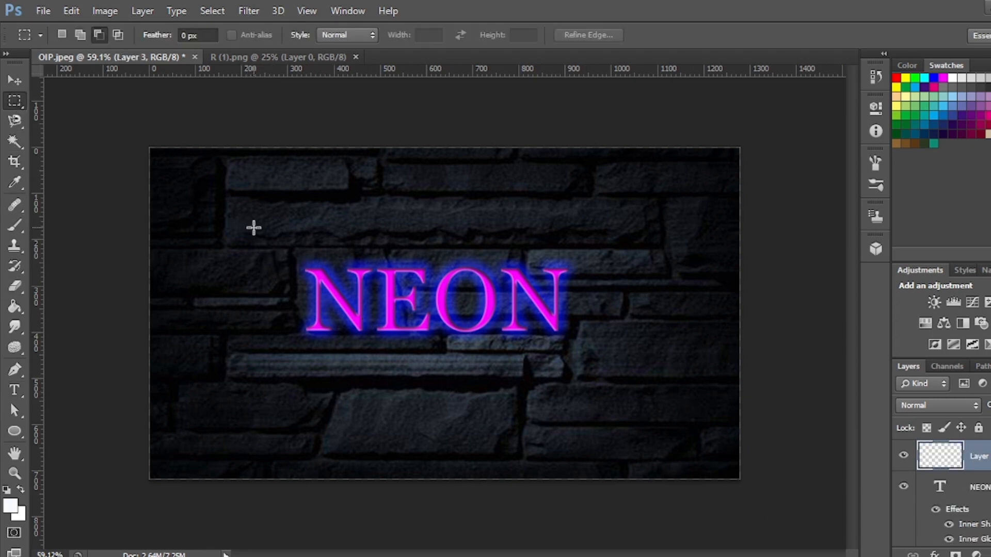
pyautogui.moveTo(268, 230); pyautogui.dragTo(606, 373)
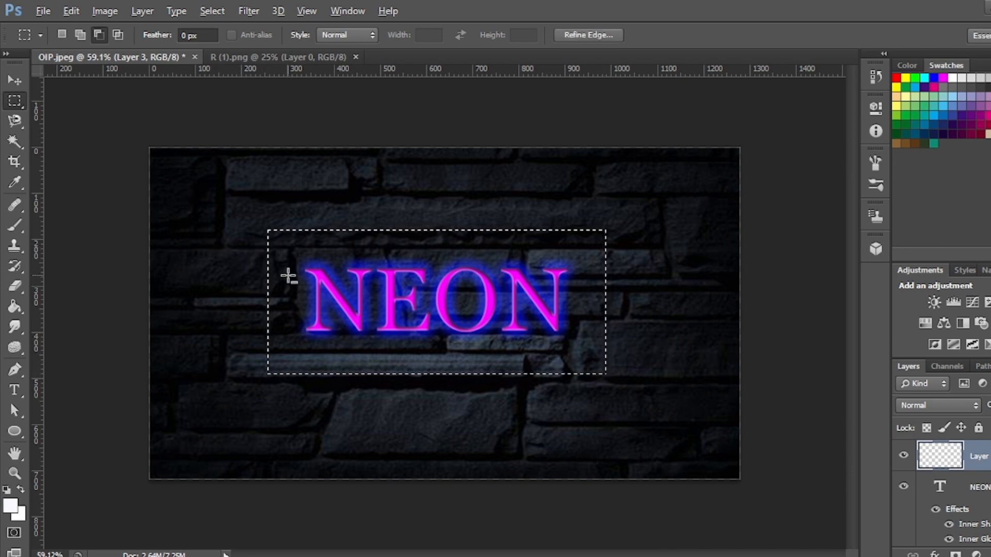
# Subtract a slightly smaller rectangle from the selection to leave a thin frame around the NEON text
pyautogui.scroll(6, 288, 275)
pyautogui.scroll(1, 288, 276)
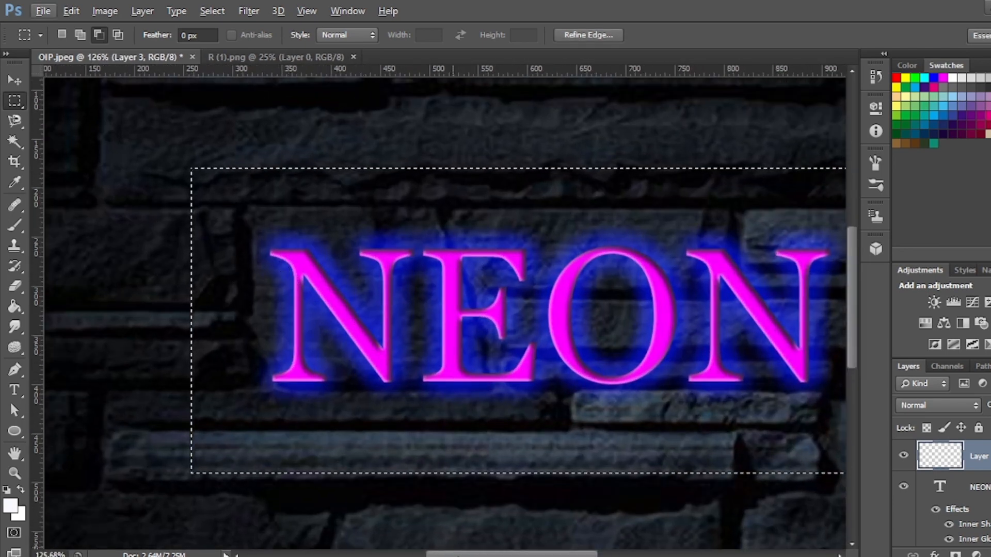
pyautogui.moveTo(468, 556); pyautogui.dragTo(490, 556)
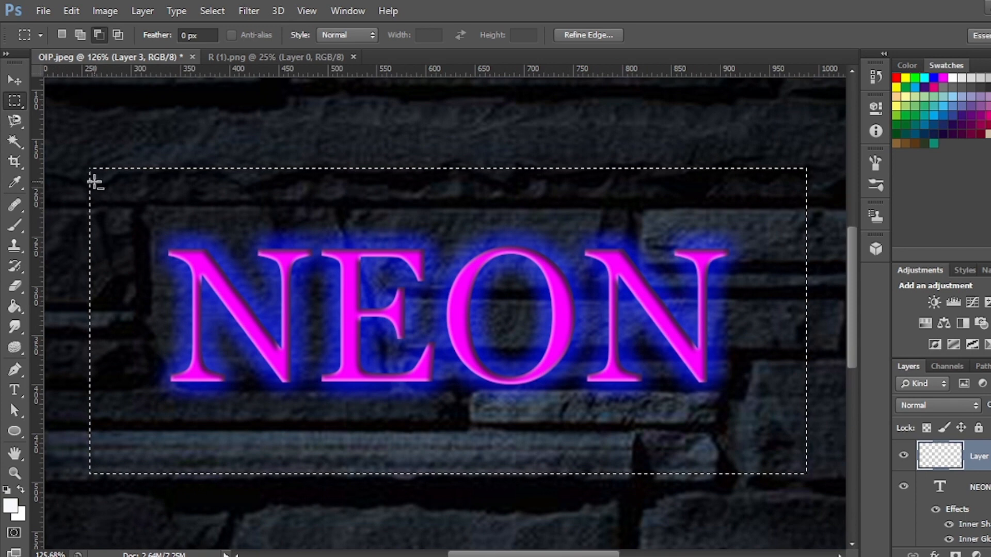
pyautogui.moveTo(98, 177); pyautogui.dragTo(800, 467)
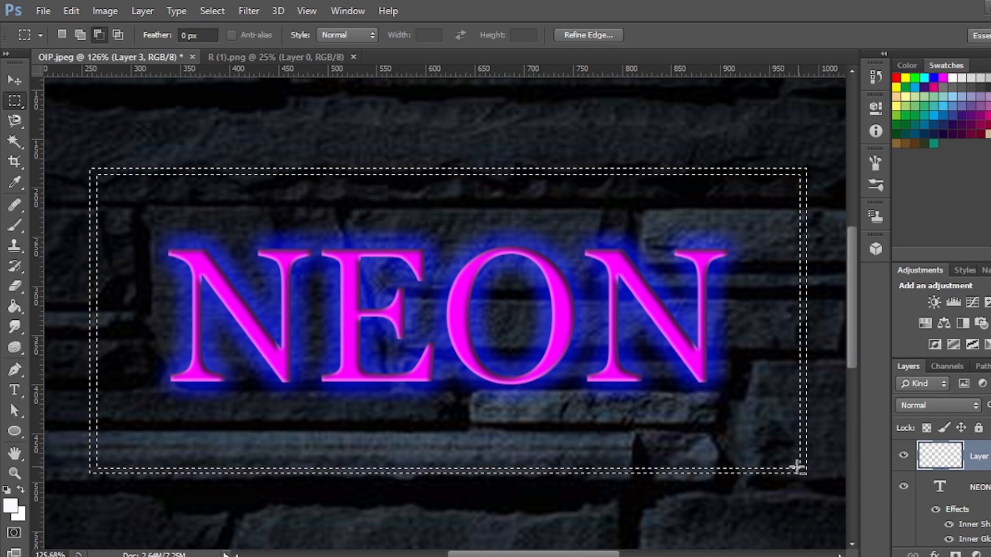
pyautogui.scroll(-3, 509, 387)
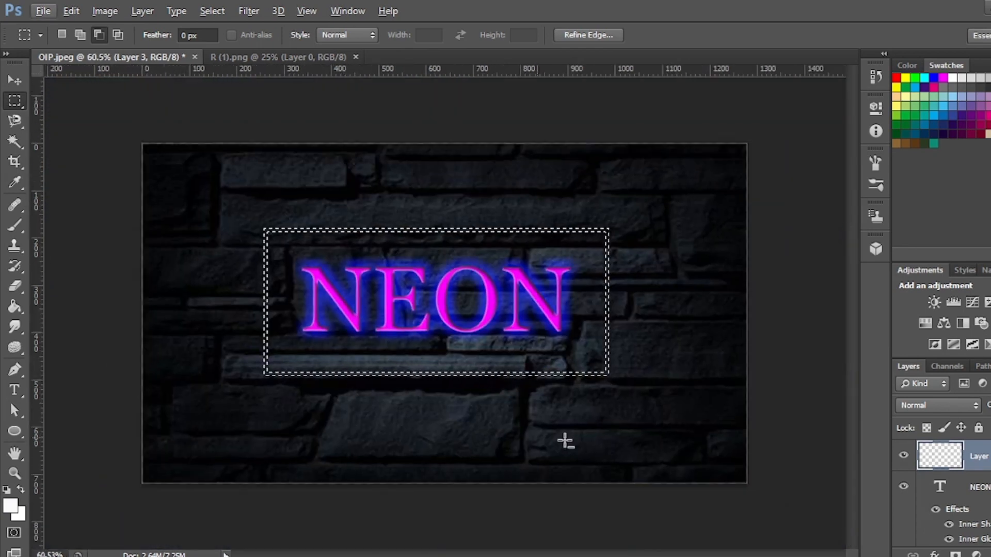
# Fill the frame selection with the white foreground color and deselect it
pyautogui.click(16, 309)
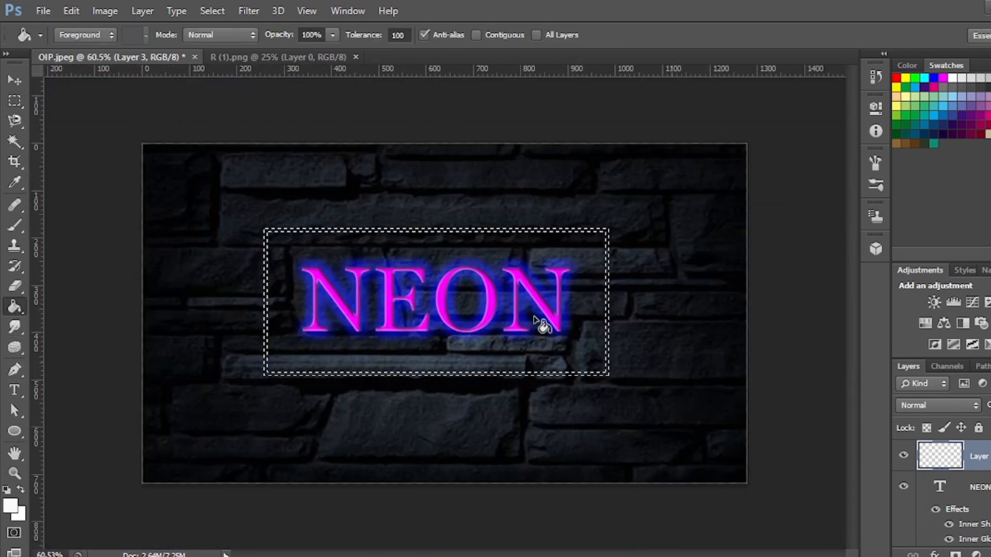
pyautogui.click(471, 372)
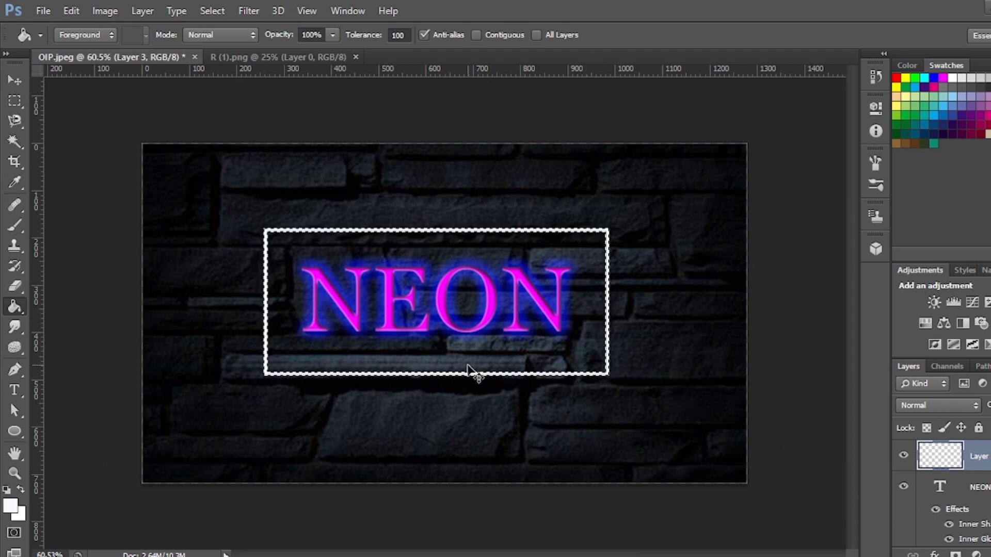
pyautogui.hotkey('ctrl', 'd')
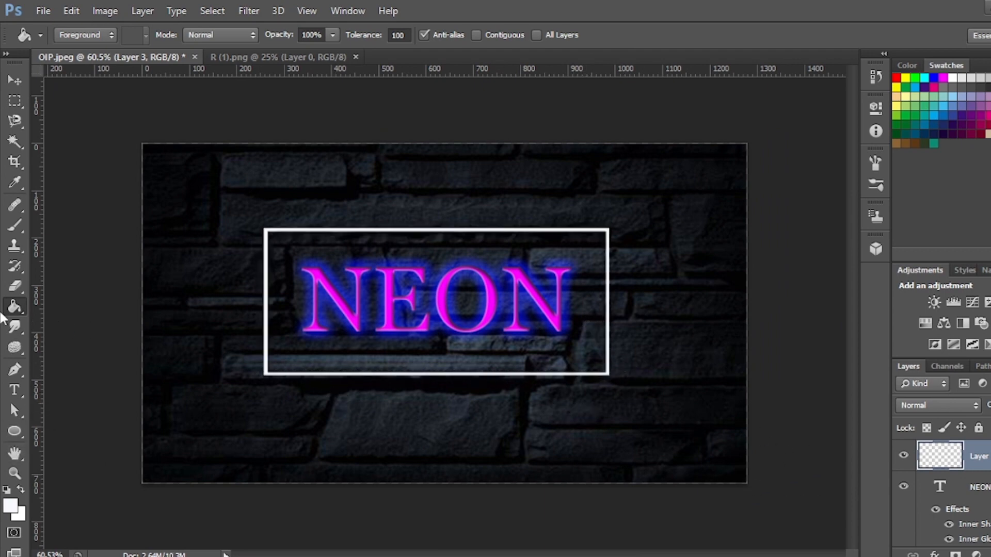
# Add a Color Overlay to the frame layer and set its color to magenta ea00ff
pyautogui.click(22, 82)
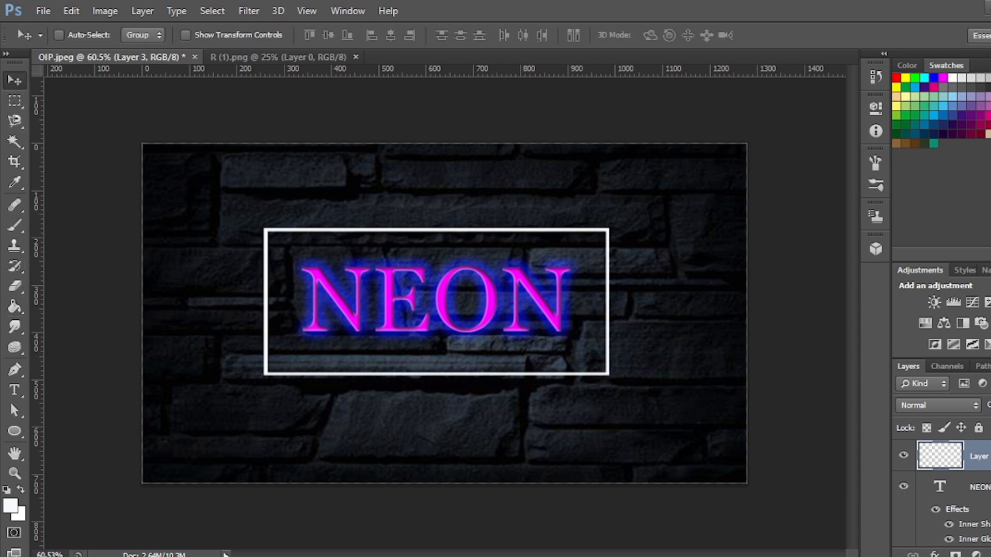
pyautogui.click(935, 554)
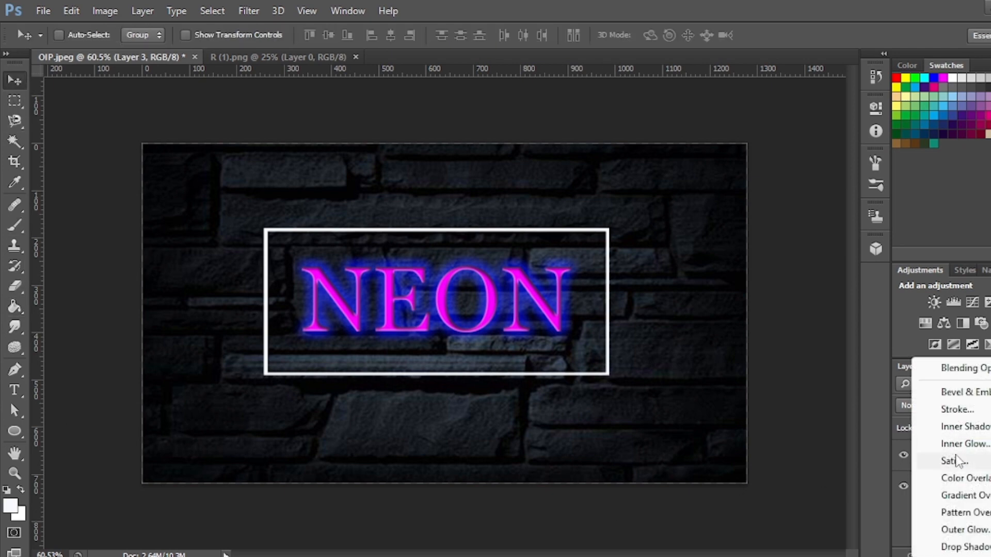
pyautogui.click(961, 478)
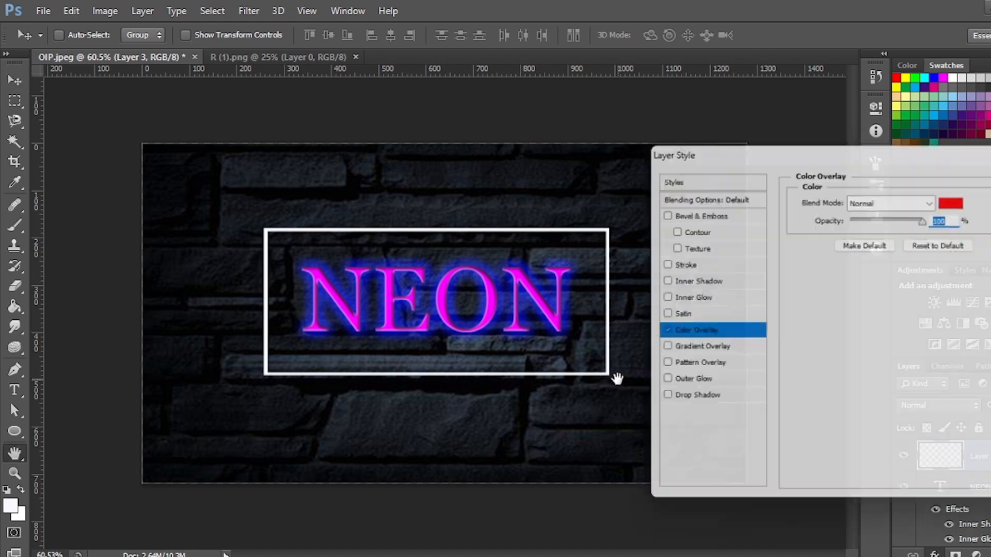
pyautogui.click(958, 198)
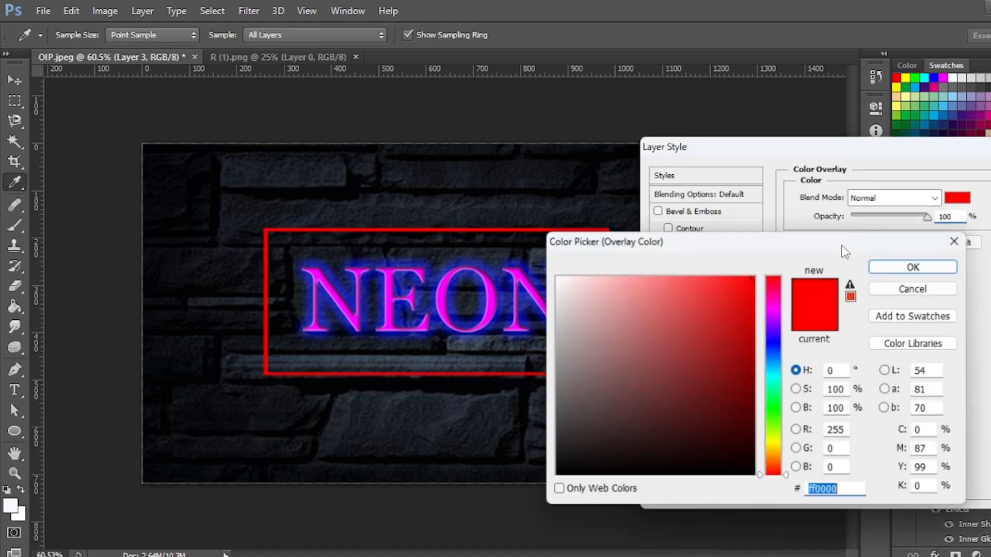
pyautogui.click(779, 313)
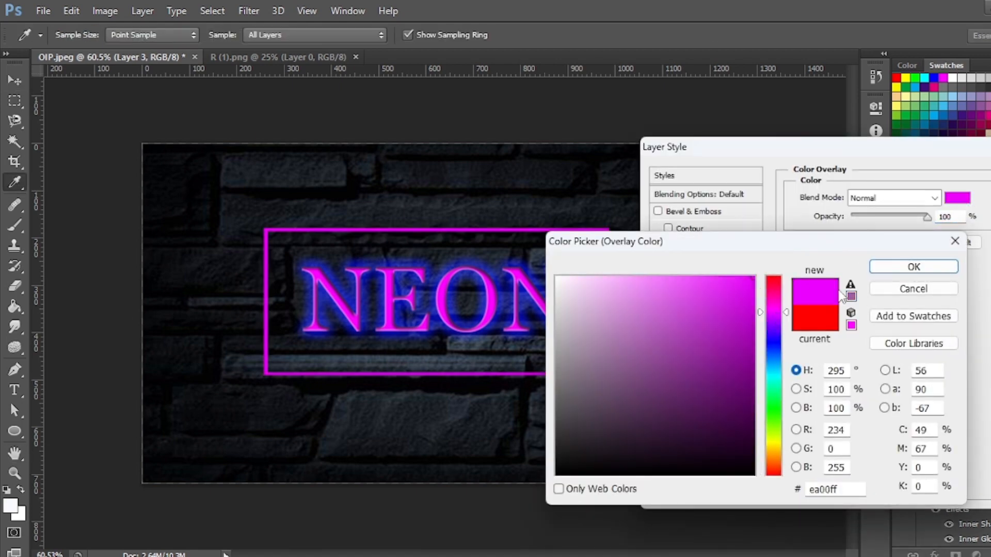
pyautogui.click(888, 266)
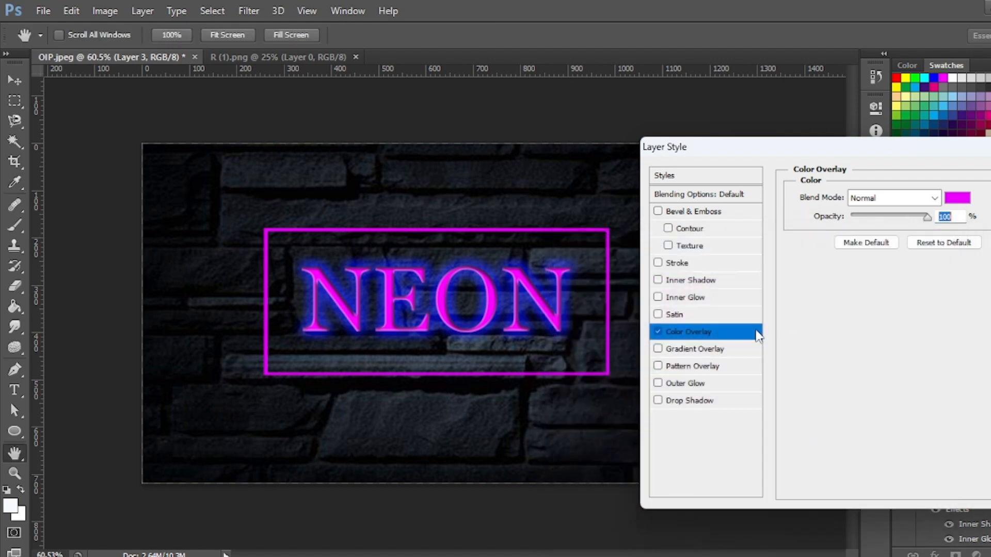
# Add an Inner Glow to the frame layer and set its color to purple c22ce2
pyautogui.click(683, 299)
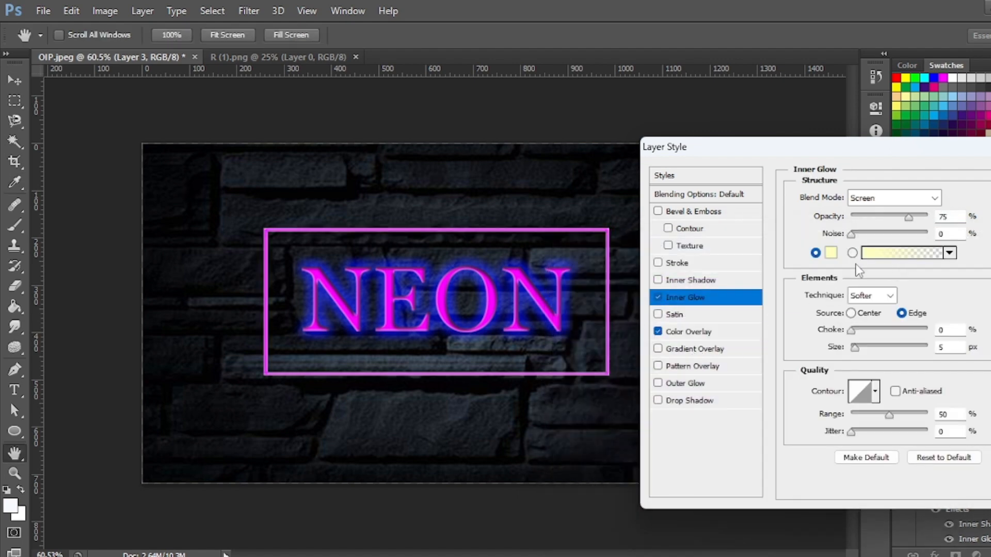
pyautogui.click(831, 252)
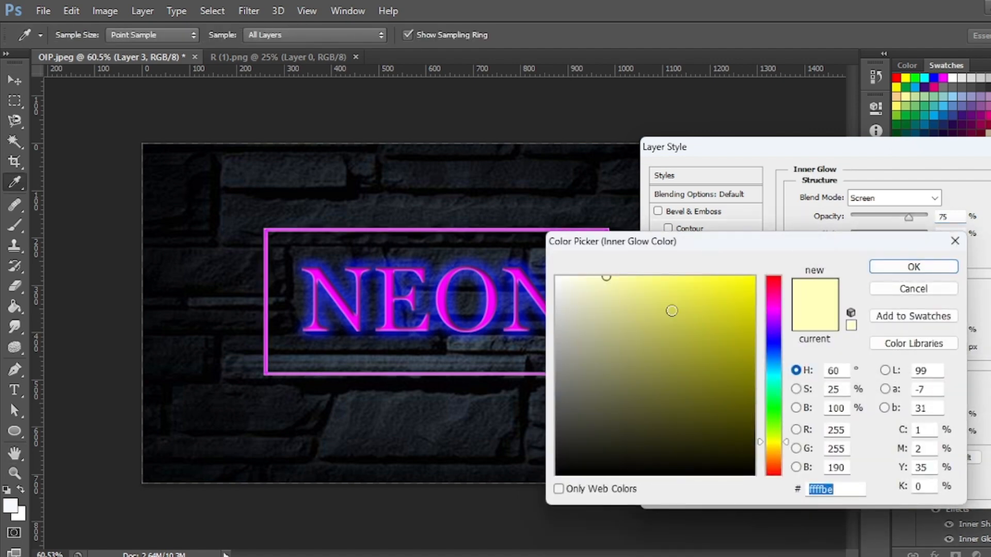
pyautogui.click(776, 316)
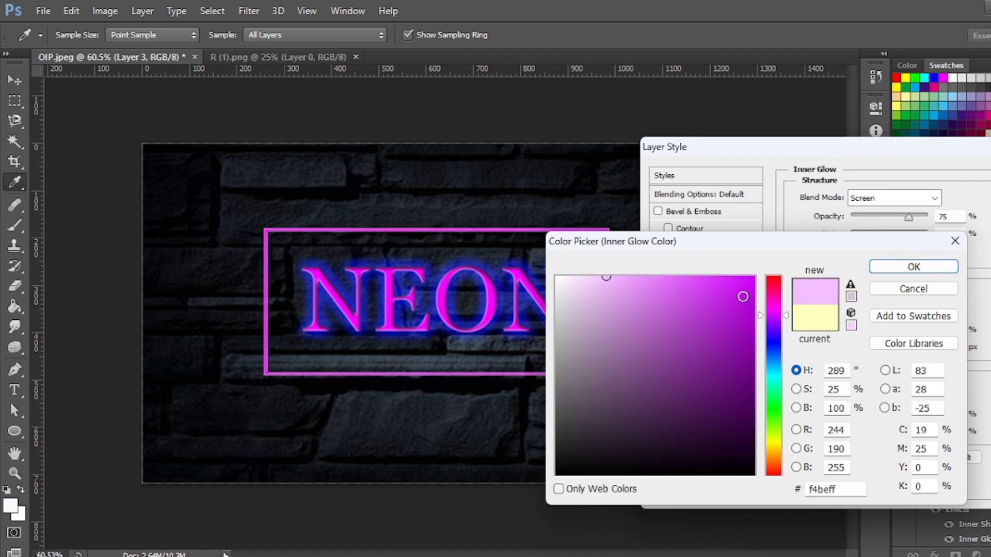
pyautogui.click(743, 296)
pyautogui.click(726, 313)
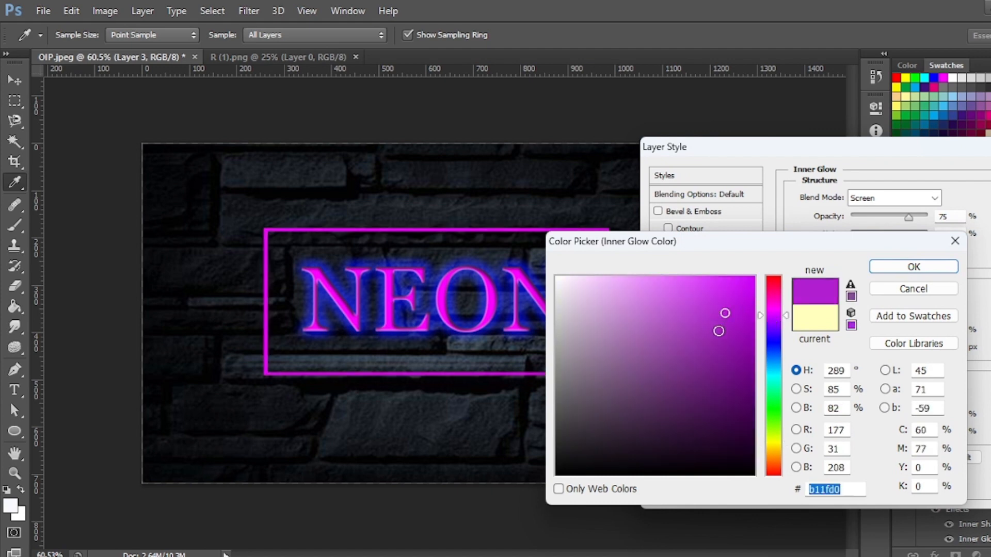
pyautogui.click(715, 299)
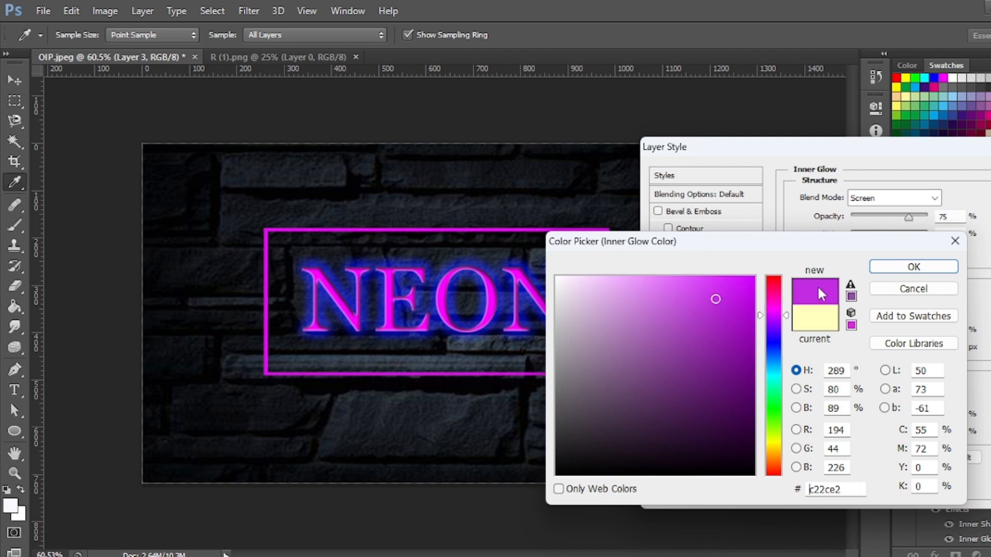
pyautogui.click(890, 269)
pyautogui.click(693, 281)
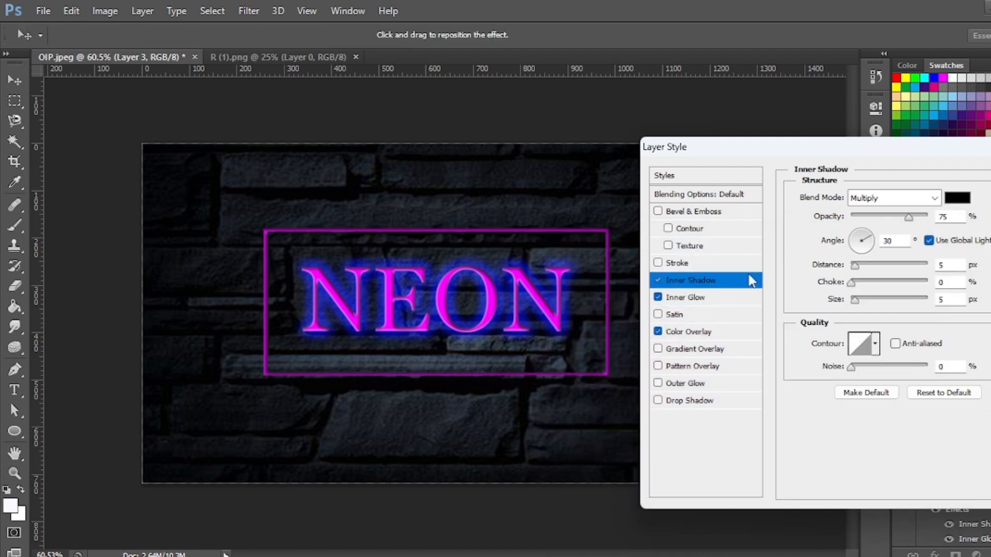
pyautogui.click(702, 298)
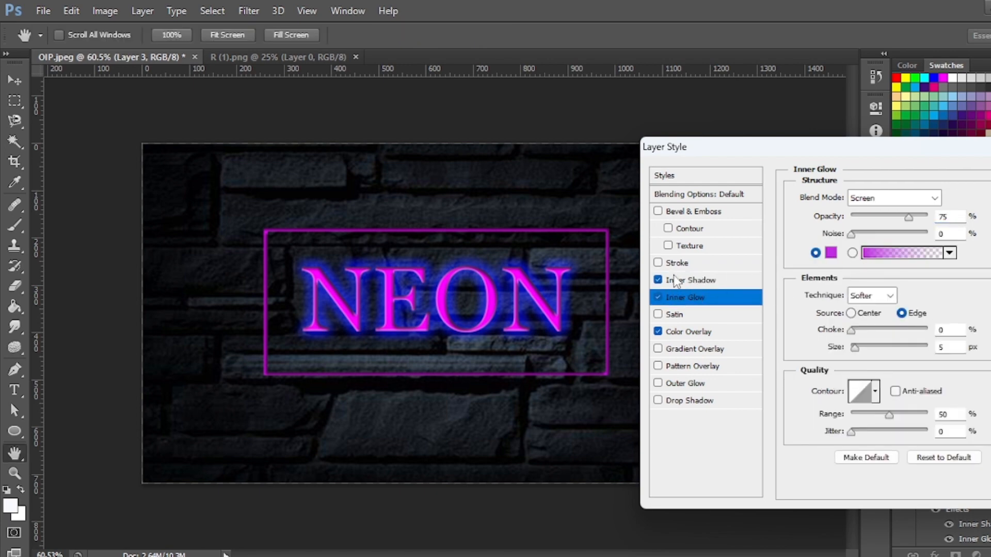
pyautogui.click(659, 280)
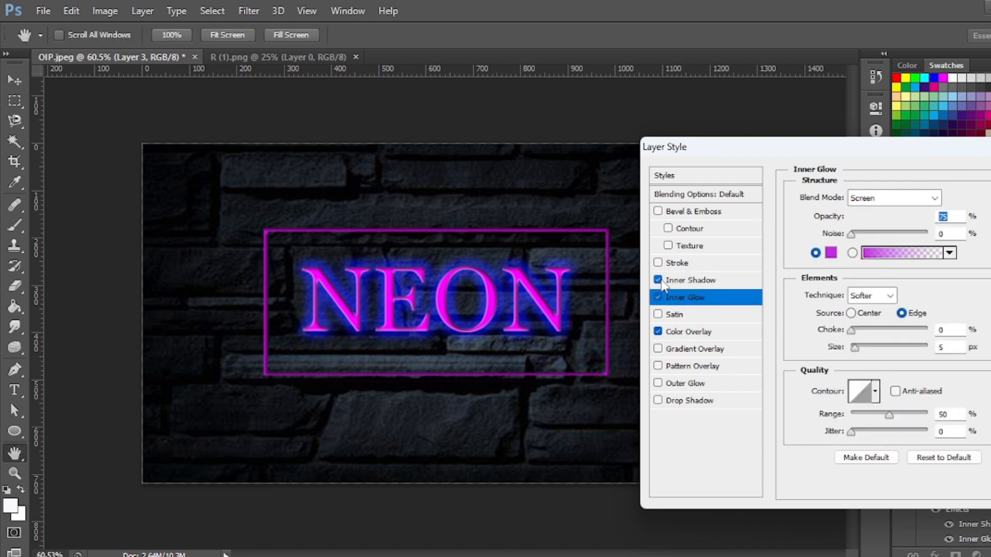
# Add an Outer Glow to the frame layer in blue 1207f9 with a size of 40 px
pyautogui.click(676, 384)
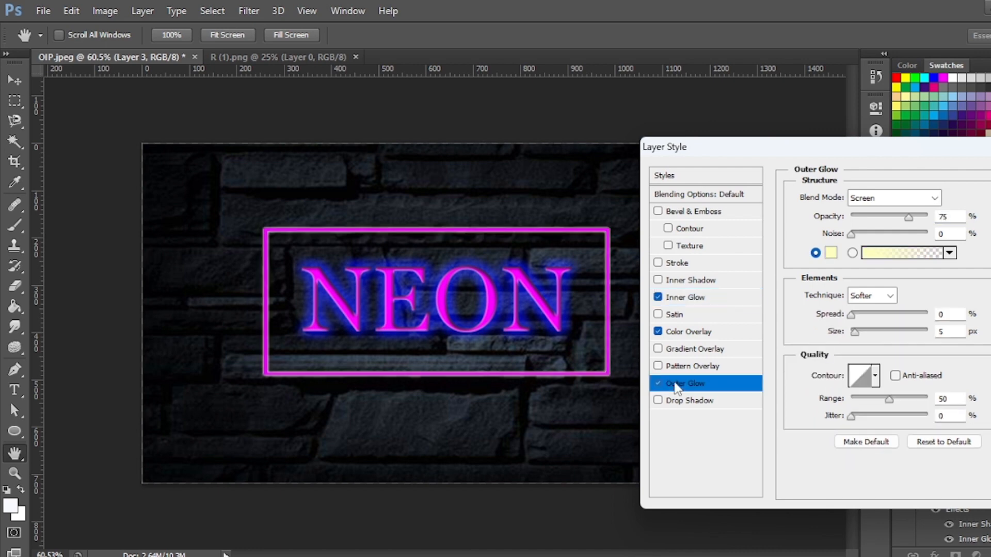
pyautogui.click(828, 255)
pyautogui.click(773, 341)
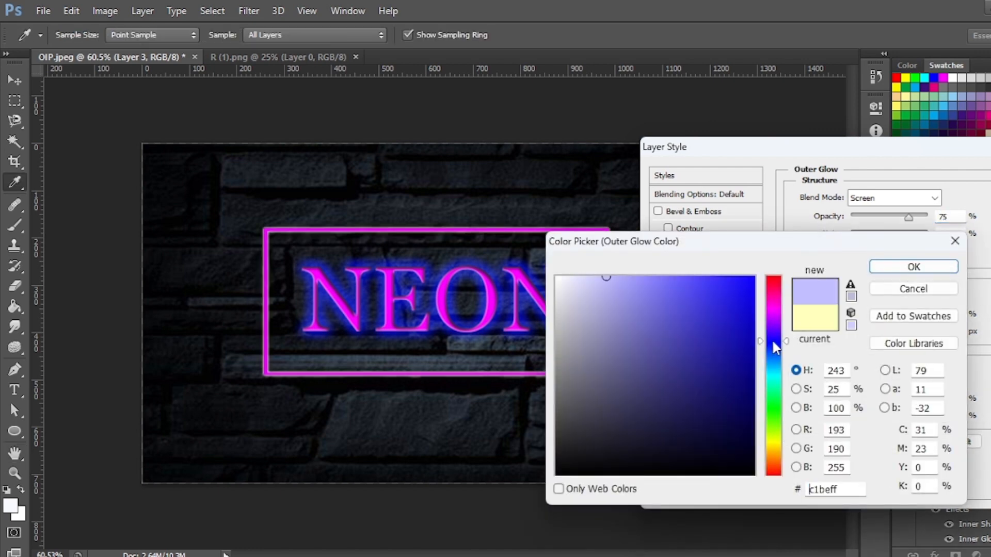
pyautogui.moveTo(734, 315); pyautogui.dragTo(749, 282)
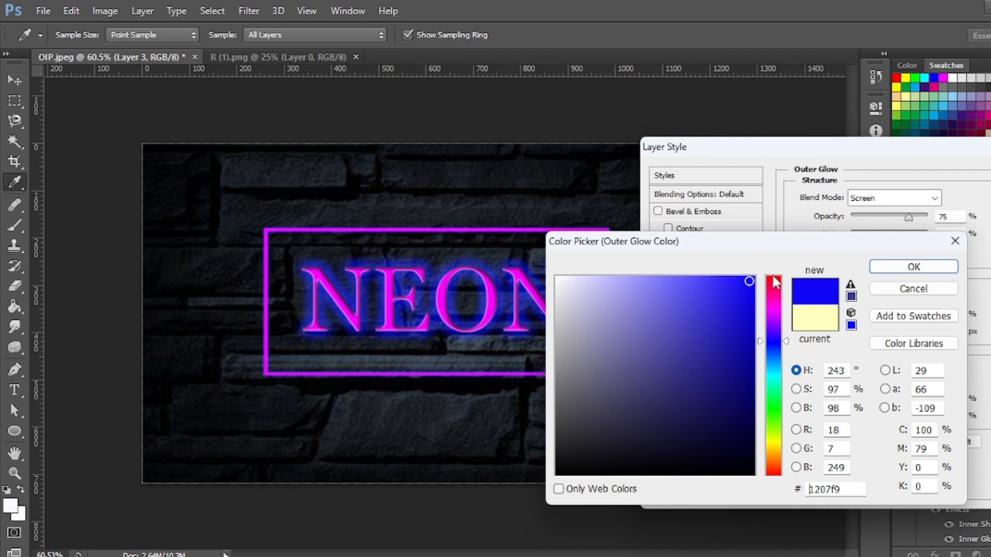
pyautogui.click(905, 266)
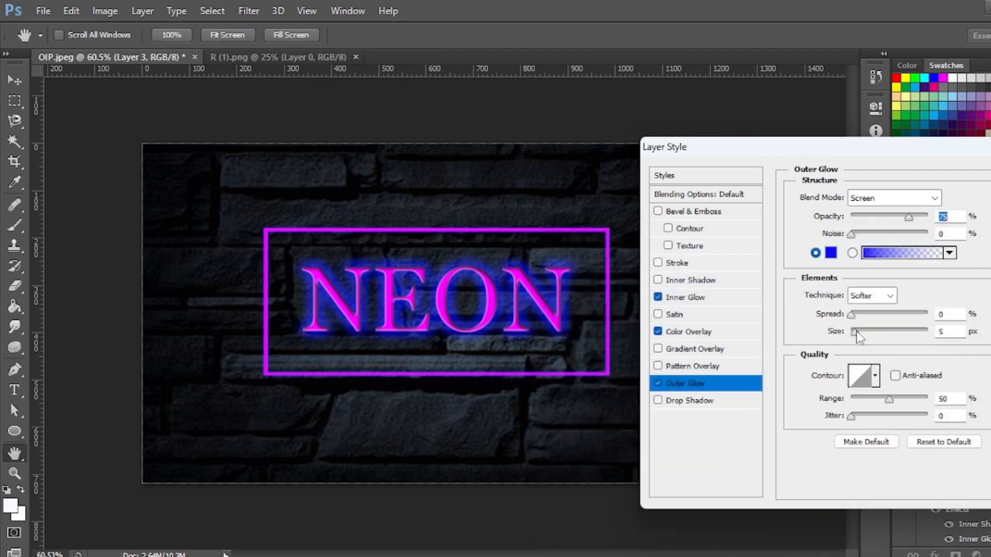
pyautogui.moveTo(856, 331); pyautogui.dragTo(869, 333)
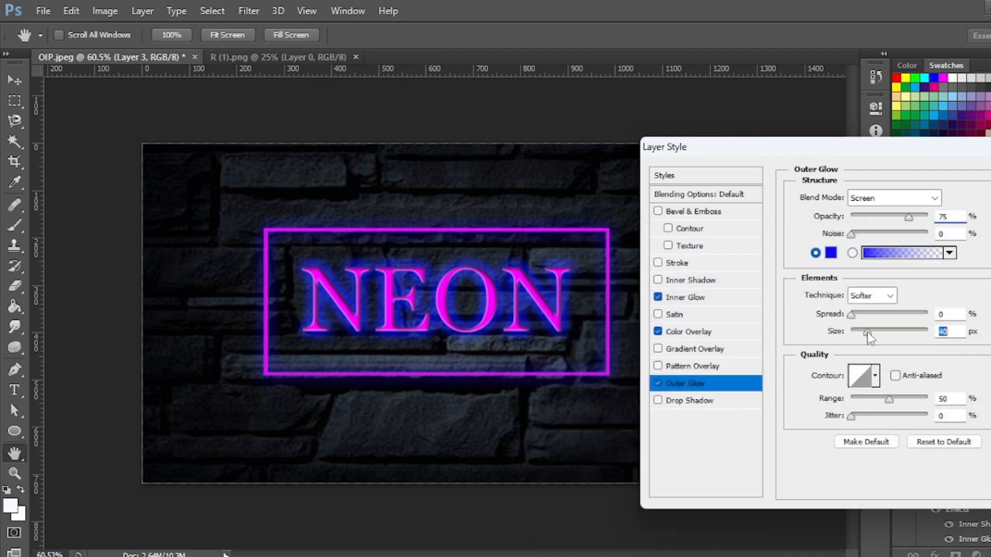
# Add a Drop Shadow to the frame layer and give it the rounded contour preset
pyautogui.click(685, 401)
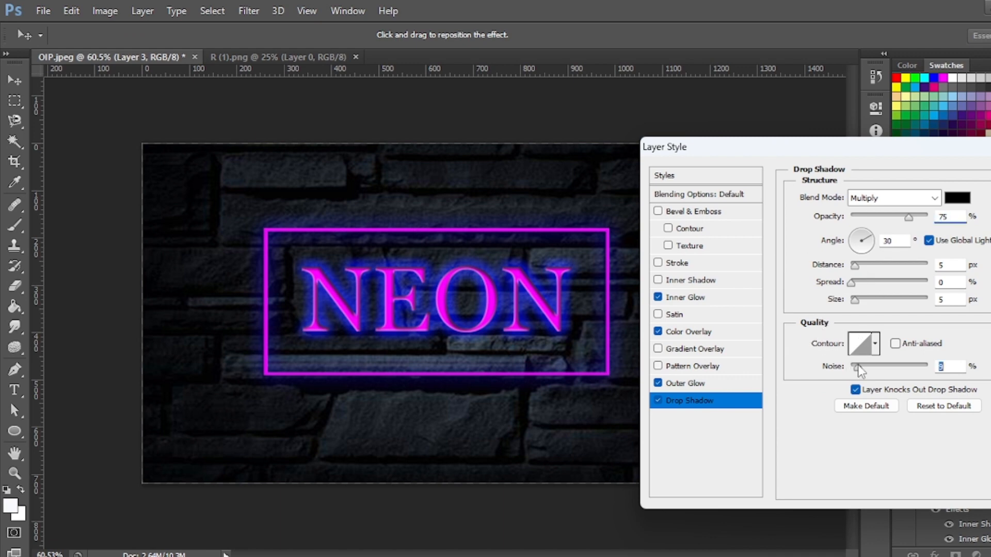
pyautogui.click(859, 343)
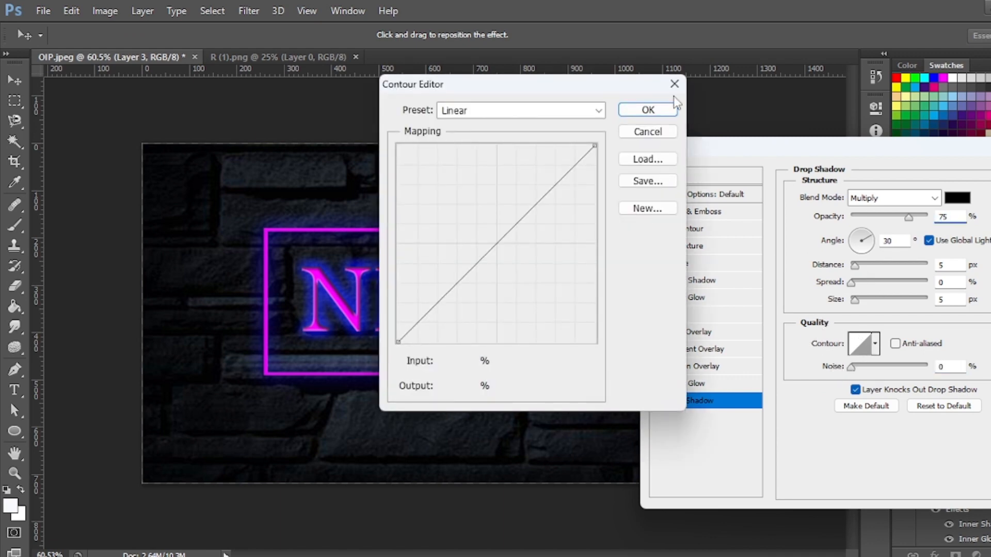
pyautogui.click(673, 87)
pyautogui.click(876, 346)
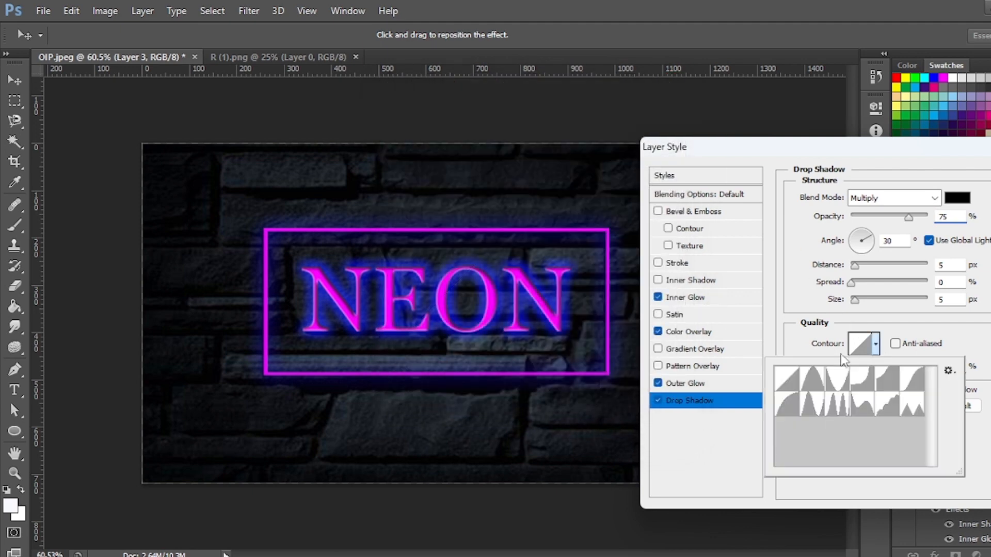
pyautogui.click(786, 403)
pyautogui.click(876, 344)
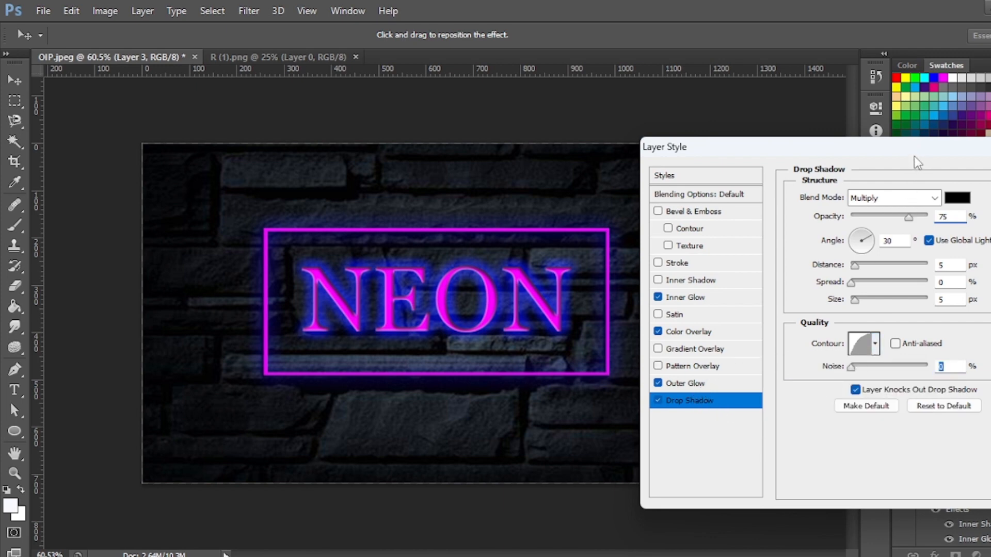
pyautogui.moveTo(914, 156); pyautogui.dragTo(901, 157)
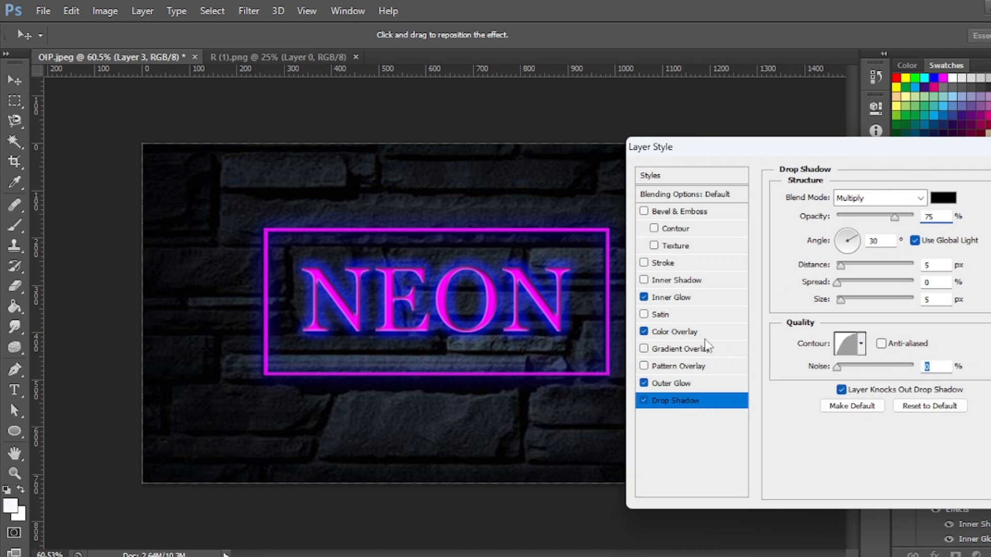
# Give the frame's Outer Glow the rounded contour preset, set its size to 29 px, and apply the layer style
pyautogui.click(677, 384)
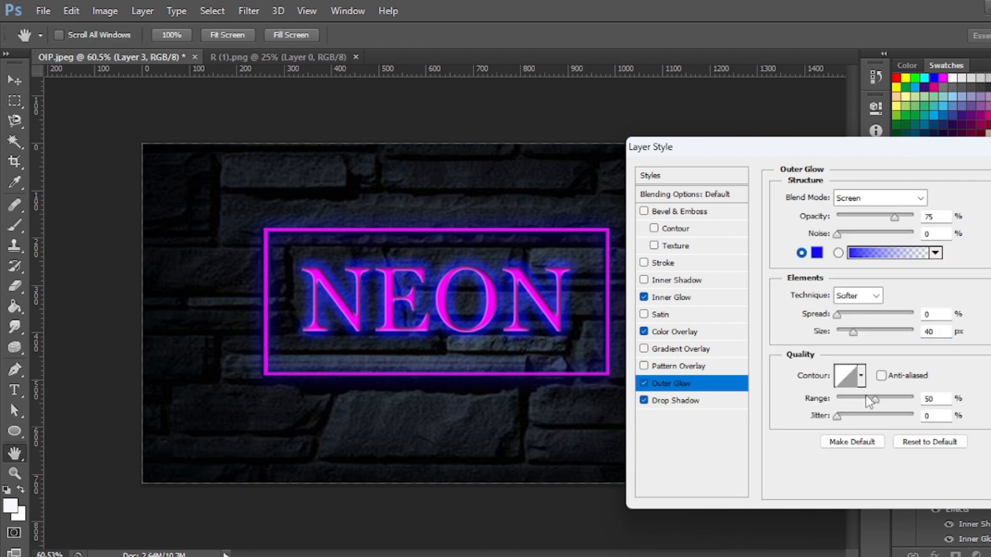
pyautogui.moveTo(855, 333); pyautogui.dragTo(863, 334)
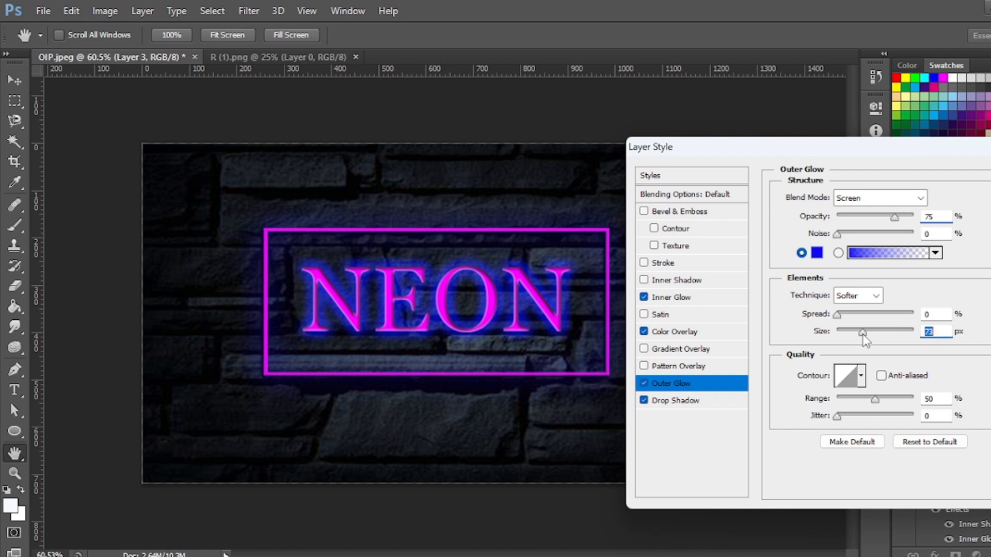
pyautogui.click(863, 381)
pyautogui.click(777, 443)
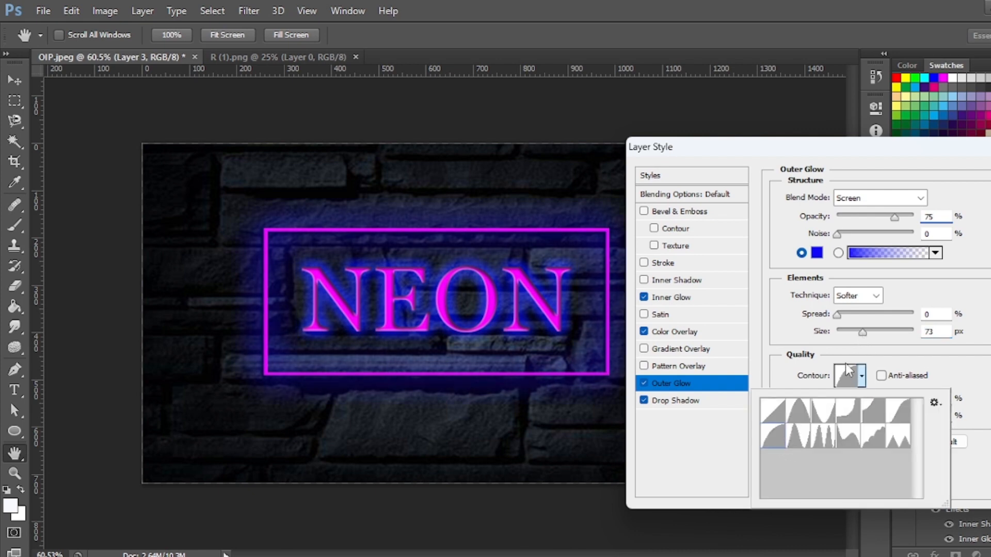
pyautogui.click(866, 333)
pyautogui.moveTo(865, 333); pyautogui.dragTo(851, 335)
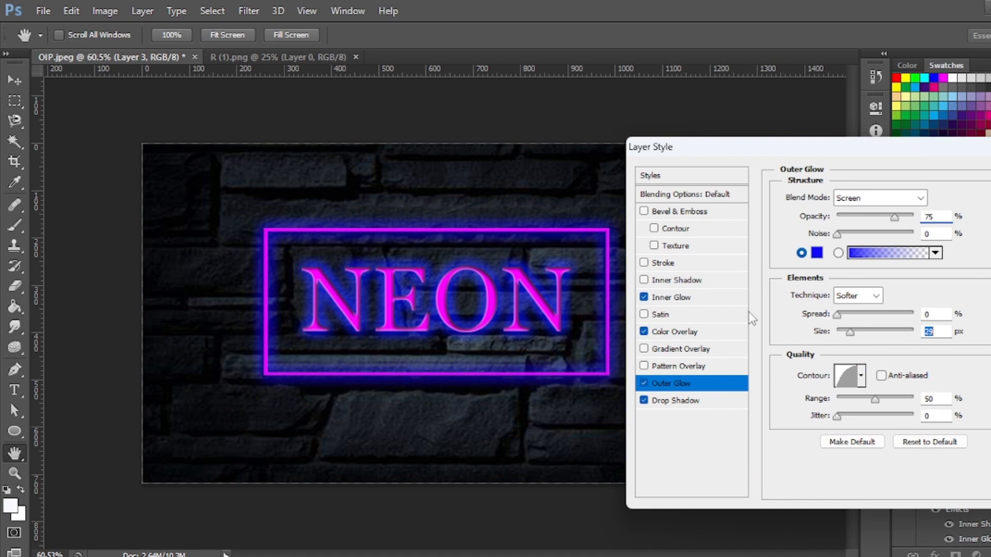
pyautogui.moveTo(977, 152); pyautogui.dragTo(951, 163)
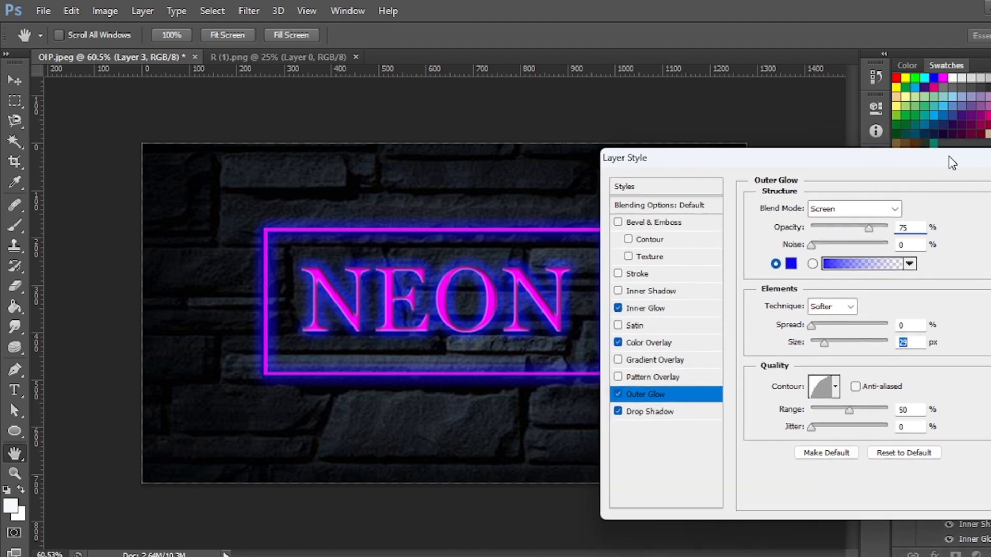
pyautogui.press('Return')
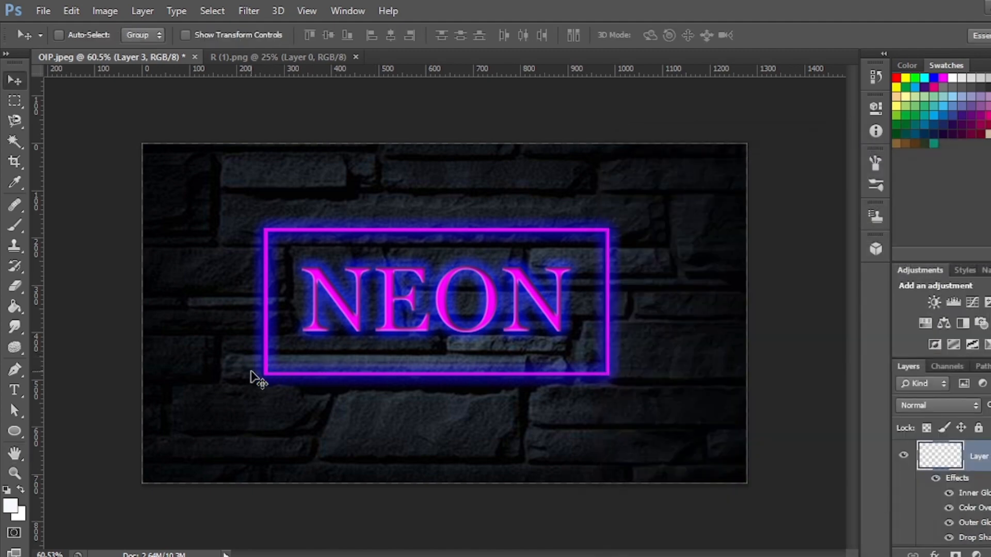
# Select the frame and NEON text layers together and move the sign toward the upper-left part of the wall
pyautogui.scroll(3, 255, 376)
pyautogui.scroll(-3, 269, 385)
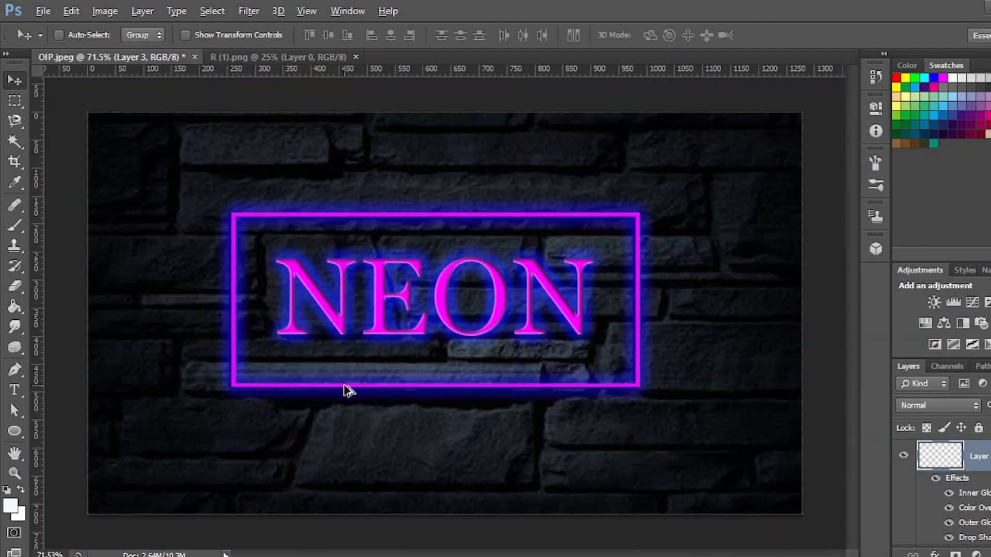
pyautogui.scroll(-1, 346, 389)
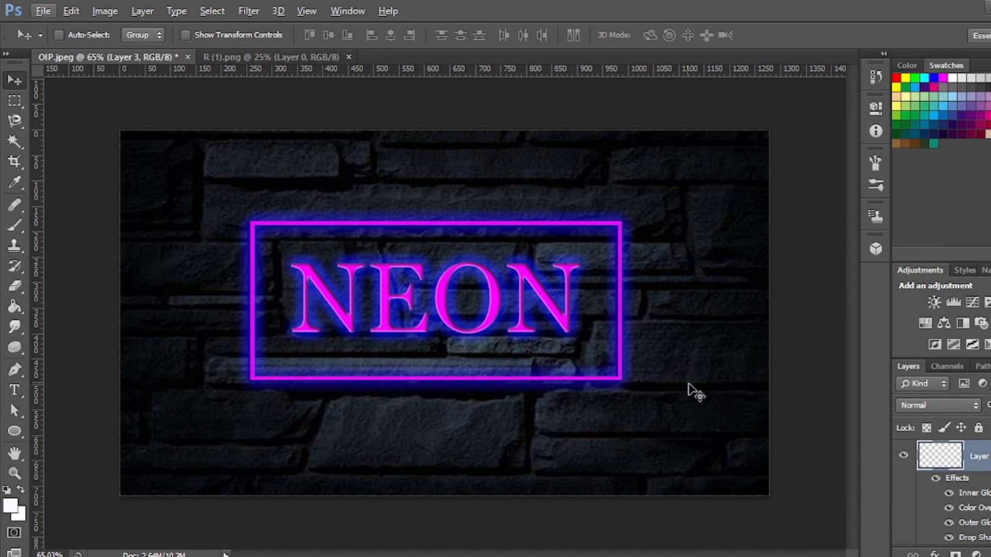
pyautogui.scroll(-2, 958, 477)
pyautogui.scroll(2, 958, 477)
pyautogui.scroll(-4, 960, 475)
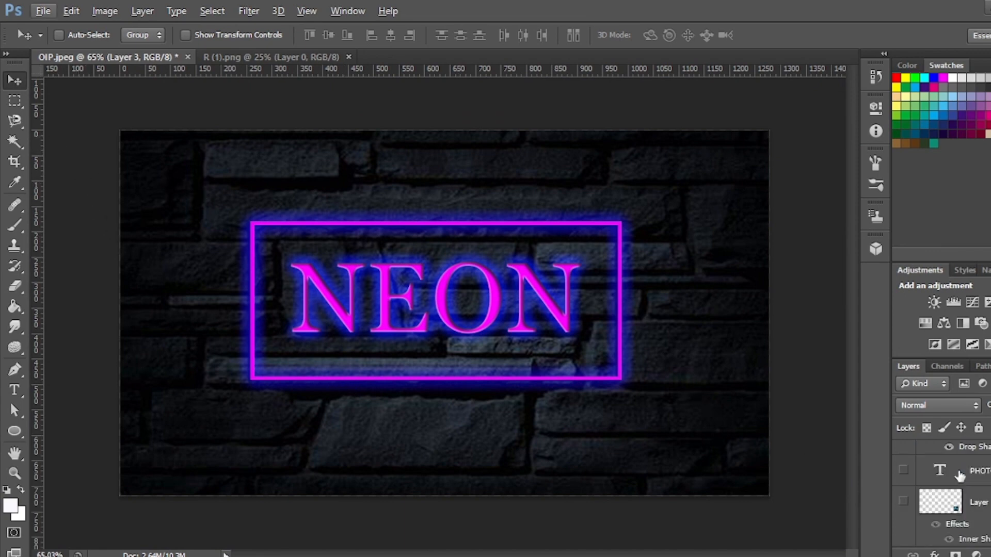
pyautogui.scroll(2, 970, 474)
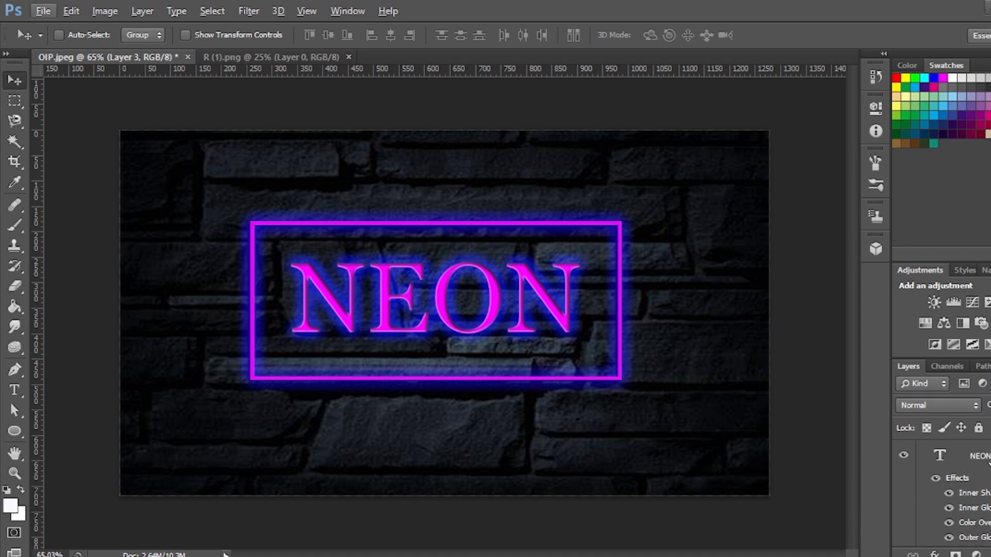
pyautogui.keyDown('ctrl'); pyautogui.click(989, 461); pyautogui.keyUp('ctrl')
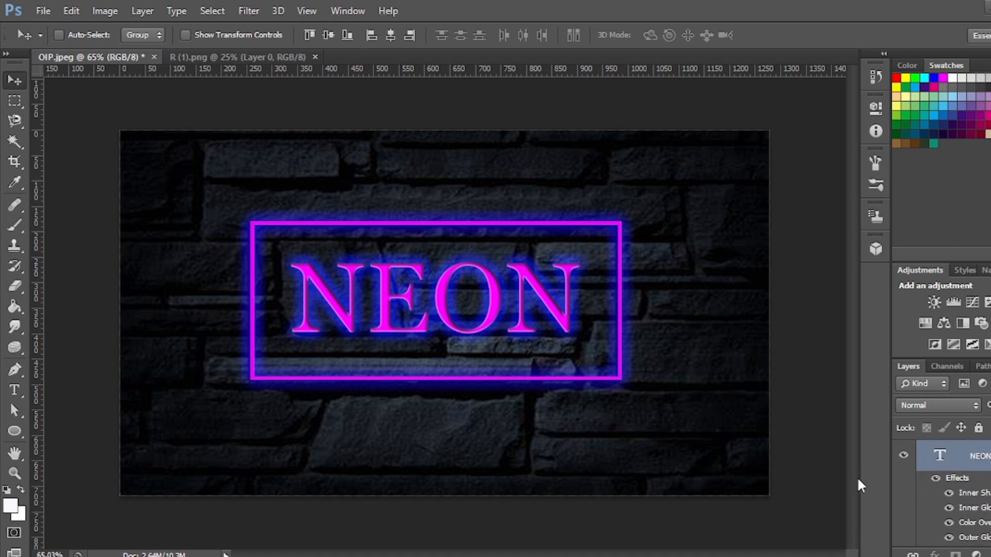
pyautogui.scroll(2, 954, 496)
pyautogui.scroll(3, 954, 495)
pyautogui.moveTo(209, 217); pyautogui.dragTo(158, 167)
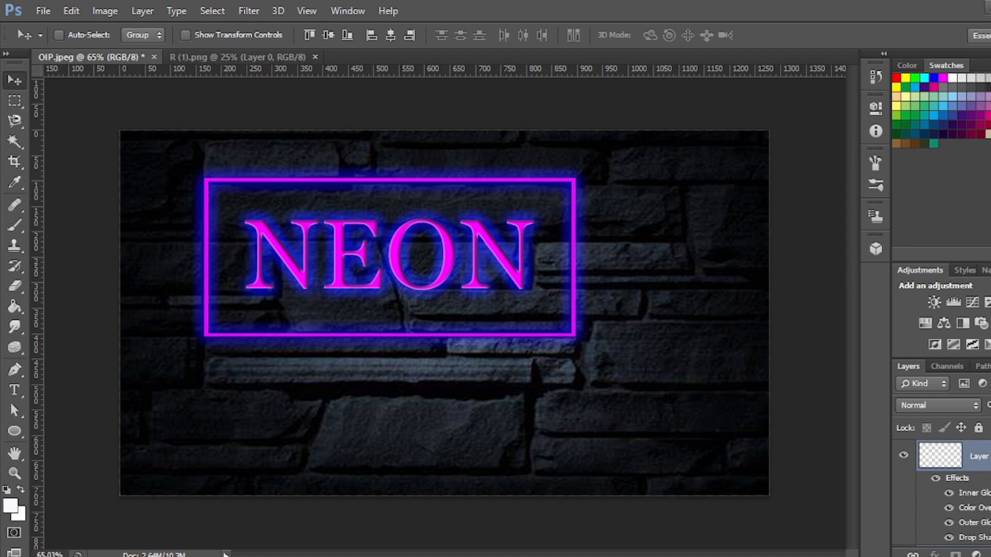
# Bring the Ps logo image from R (1).png into the OIP.jpeg document as a new layer
pyautogui.click(309, 56)
pyautogui.moveTo(434, 302); pyautogui.dragTo(600, 404)
pyautogui.scroll(-6, 601, 403)
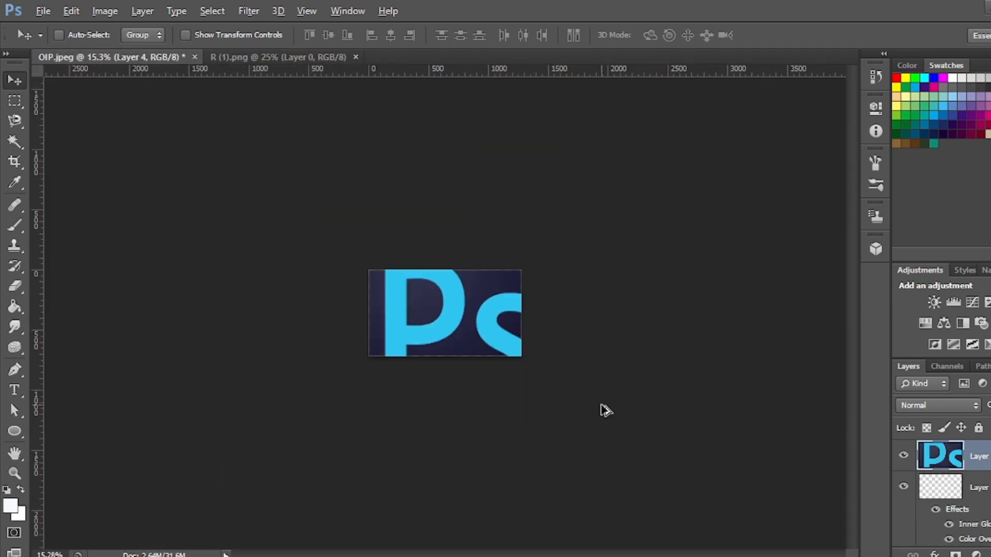
# Scale the Ps logo layer down to about 7.3% and place it in the lower-right corner of the wall
pyautogui.hotkey('ctrl', 't')
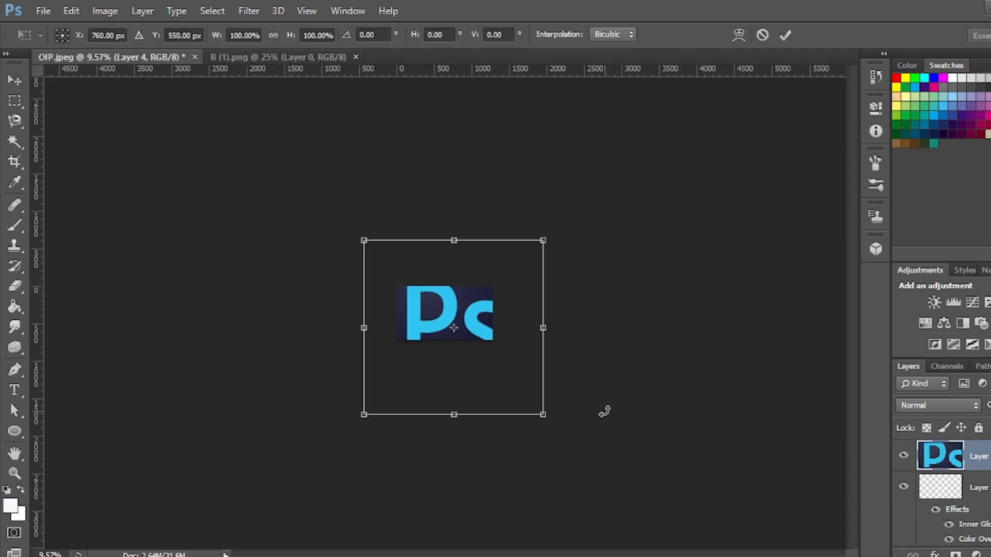
pyautogui.moveTo(541, 412); pyautogui.dragTo(400, 274)
pyautogui.scroll(2, 588, 433)
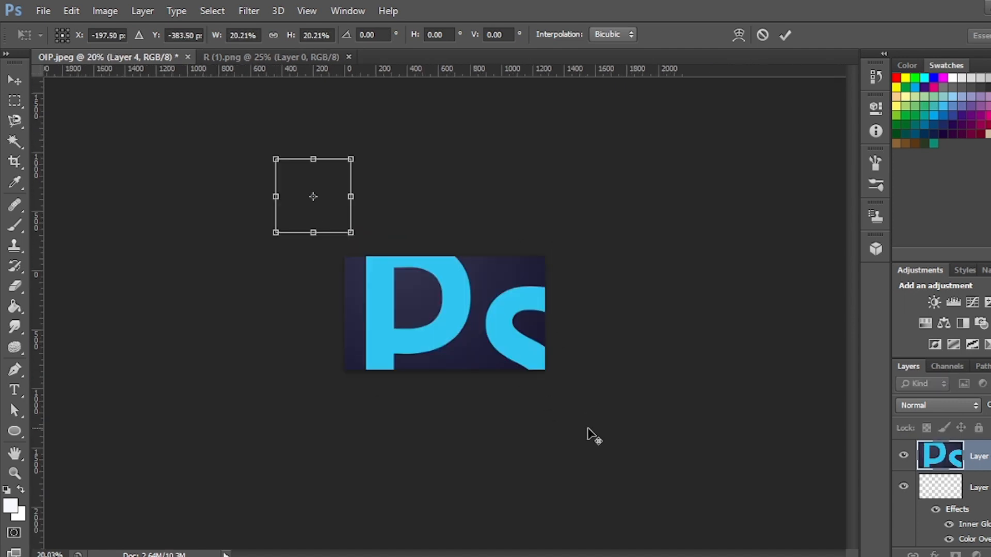
pyautogui.scroll(2, 449, 315)
pyautogui.moveTo(238, 145); pyautogui.dragTo(600, 319)
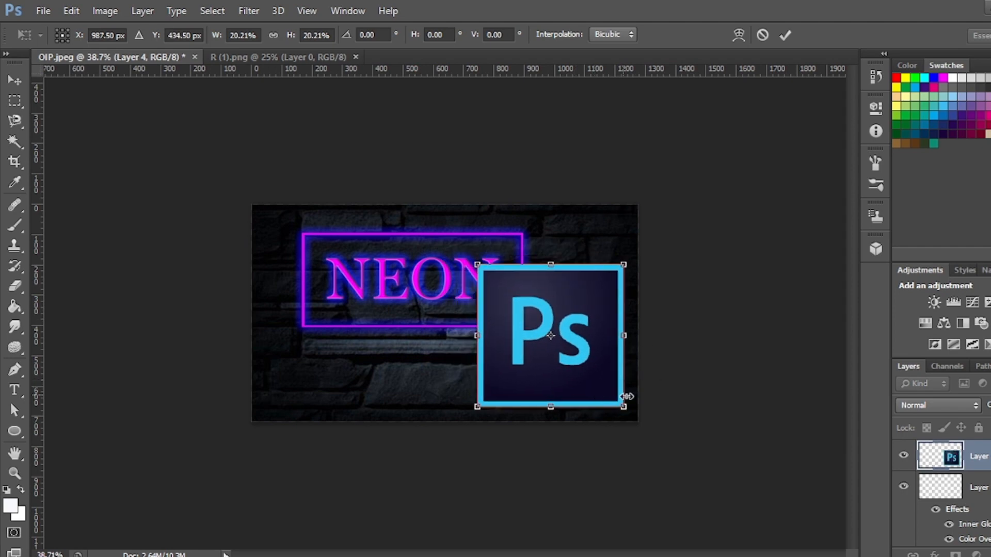
pyautogui.moveTo(626, 403)
pyautogui.mouseDown()
pyautogui.moveTo(569, 364)
pyautogui.moveTo(520, 306)
pyautogui.moveTo(619, 341)
pyautogui.moveTo(643, 361)
pyautogui.moveTo(581, 370)
pyautogui.moveTo(610, 401)
pyautogui.mouseUp()
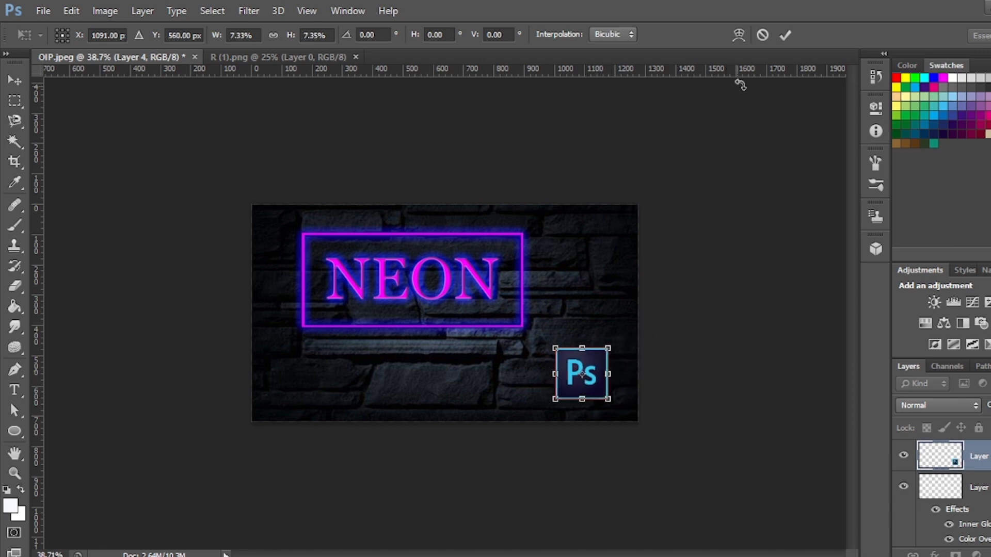
pyautogui.click(784, 35)
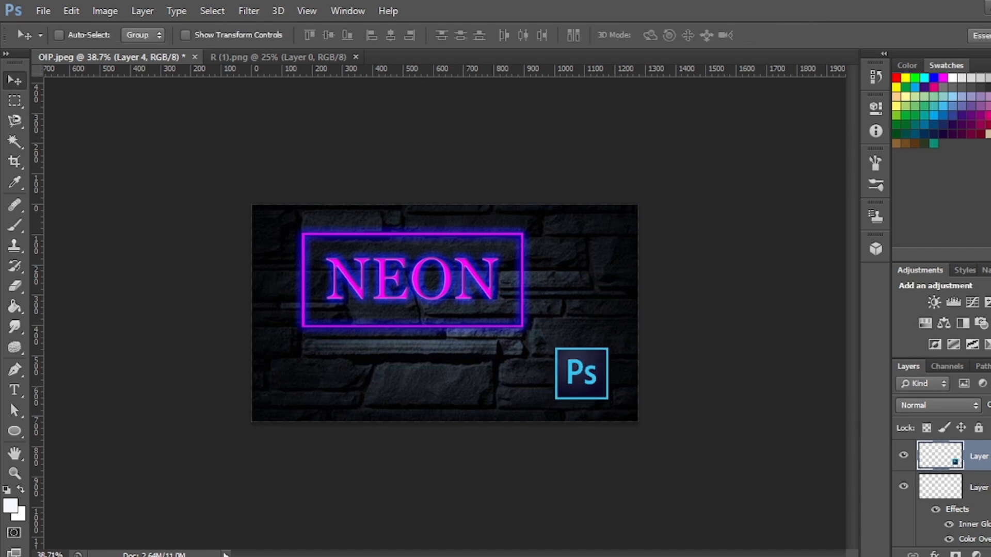
# Add a deep blue Outer Glow to the Ps logo layer with Color Overlay turned off, and enlarge the glow's size
pyautogui.scroll(2, 671, 408)
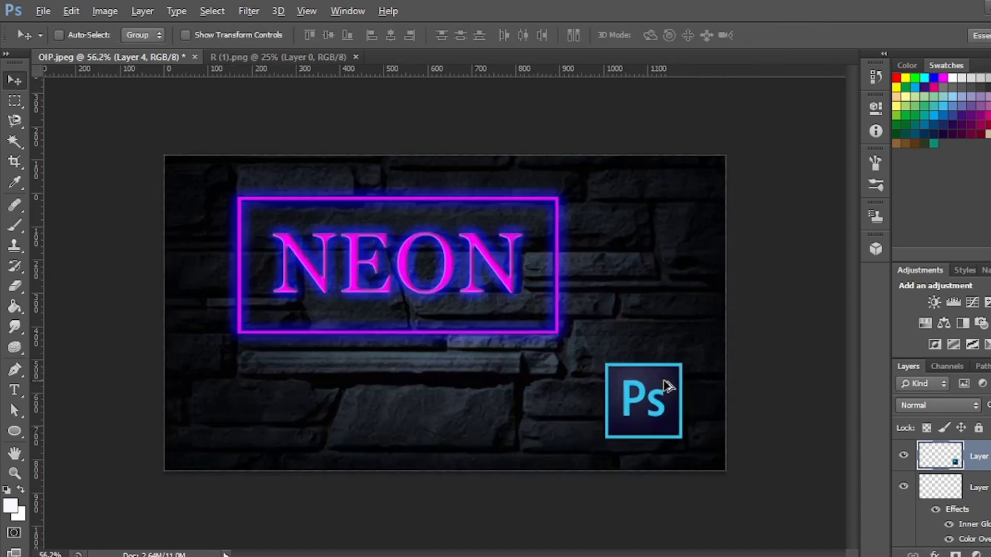
pyautogui.click(935, 553)
pyautogui.click(972, 473)
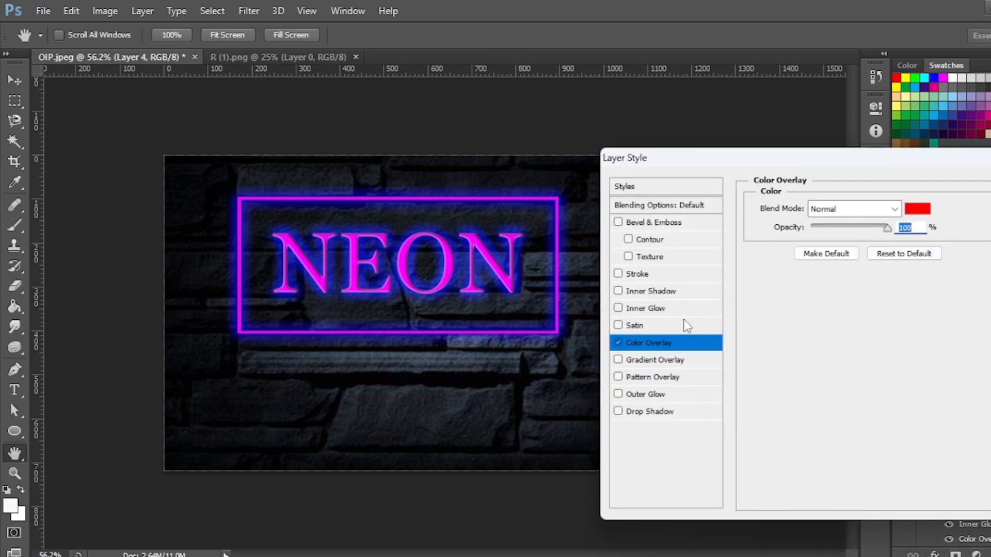
pyautogui.click(618, 343)
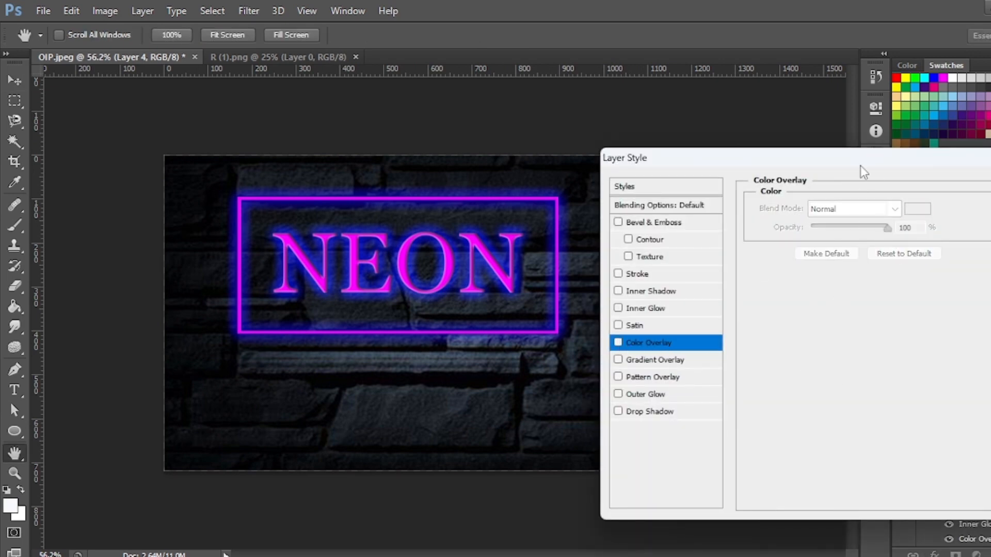
pyautogui.moveTo(861, 170); pyautogui.dragTo(968, 191)
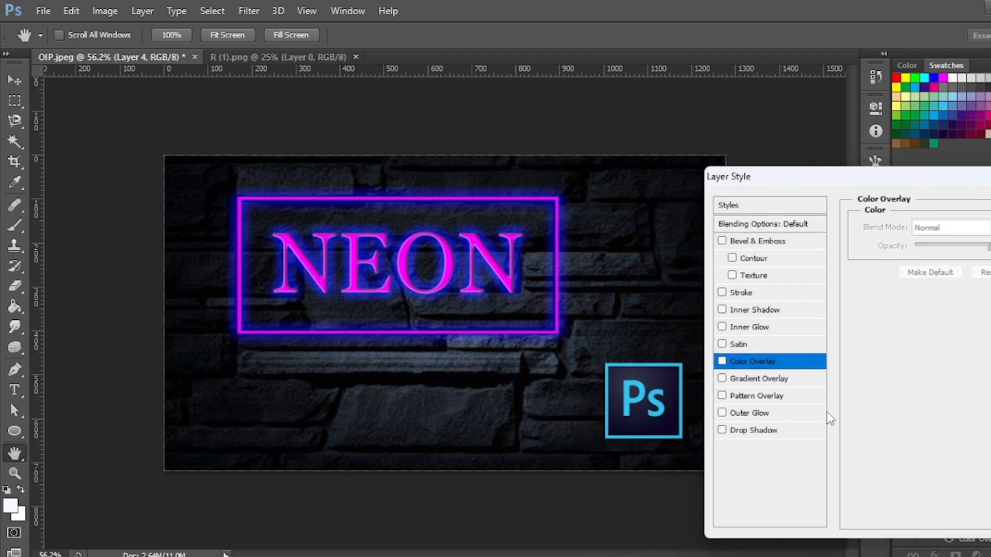
pyautogui.click(748, 413)
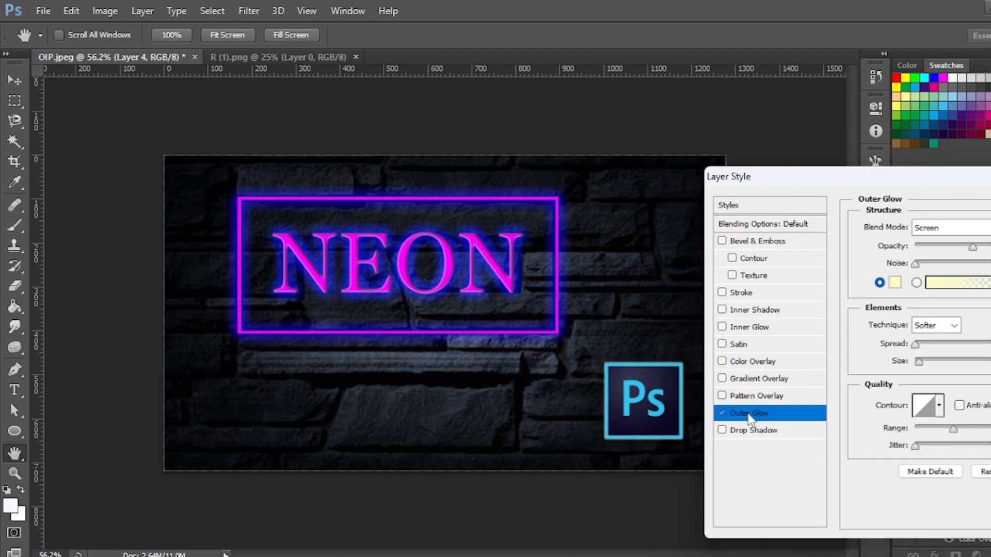
pyautogui.click(896, 282)
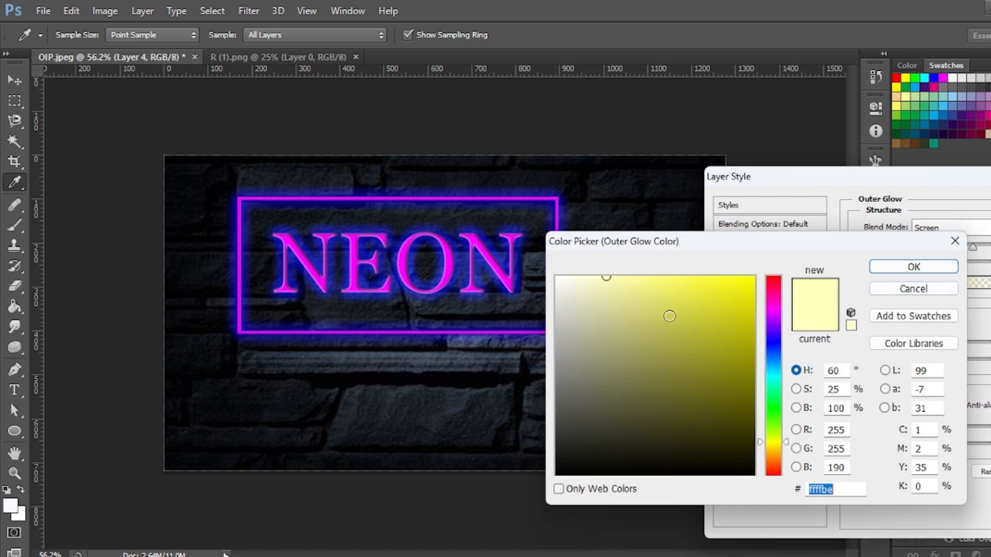
pyautogui.click(773, 341)
pyautogui.click(744, 290)
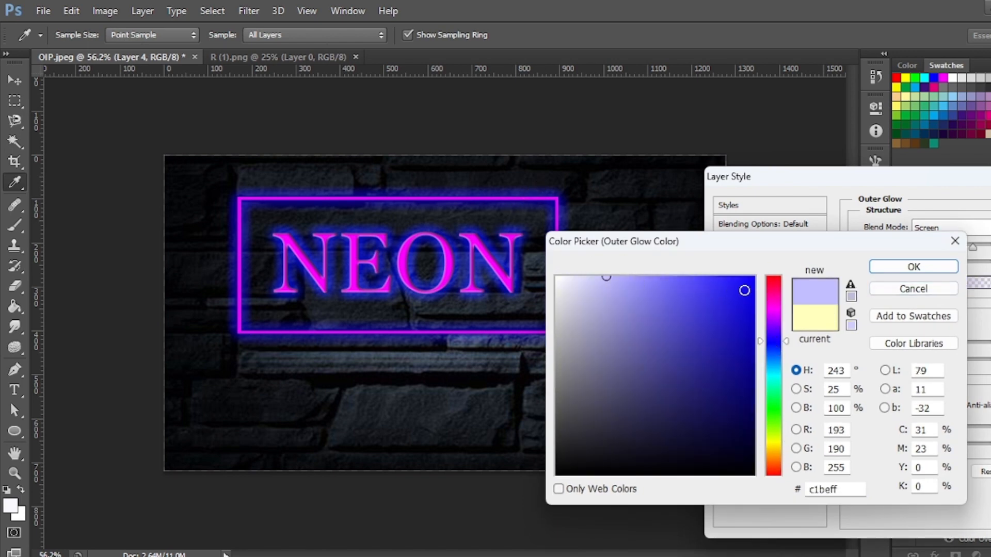
pyautogui.click(933, 269)
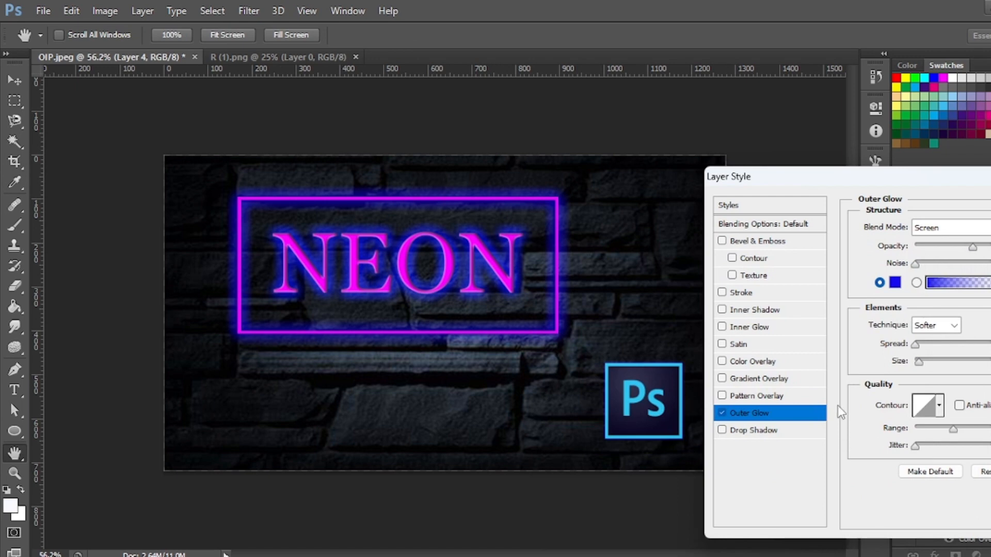
pyautogui.moveTo(923, 363); pyautogui.dragTo(941, 363)
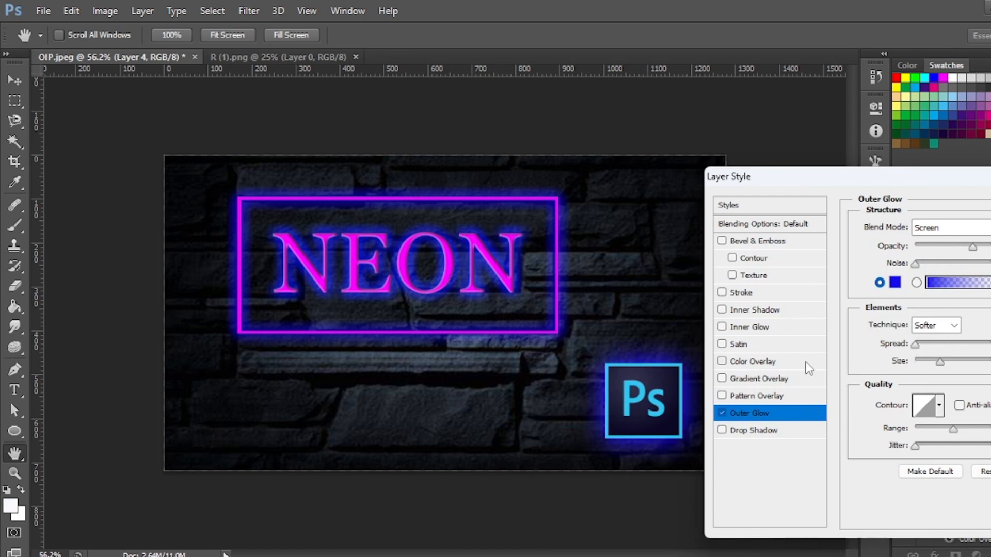
# Add a Drop Shadow to the Ps logo and give it the rounded contour preset
pyautogui.click(745, 436)
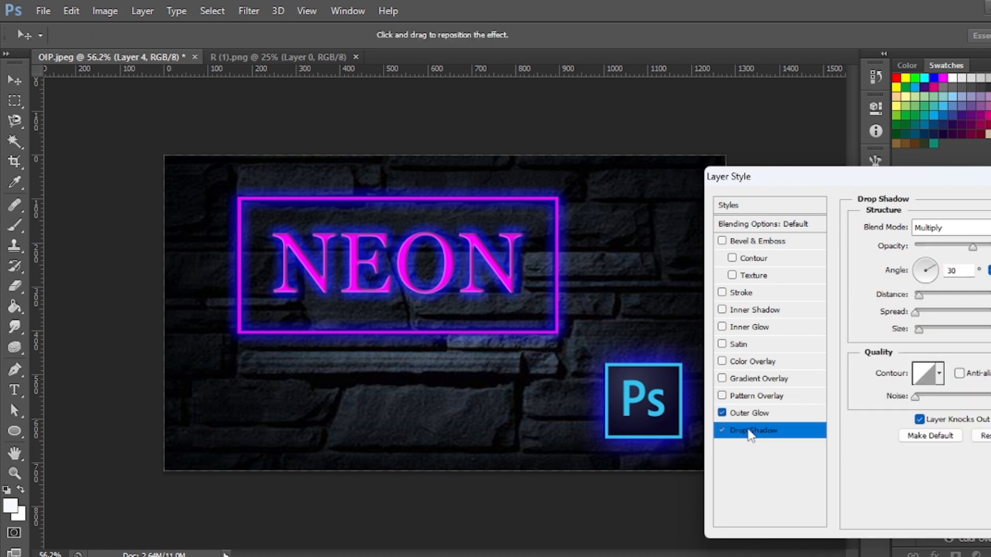
pyautogui.click(939, 375)
pyautogui.click(850, 434)
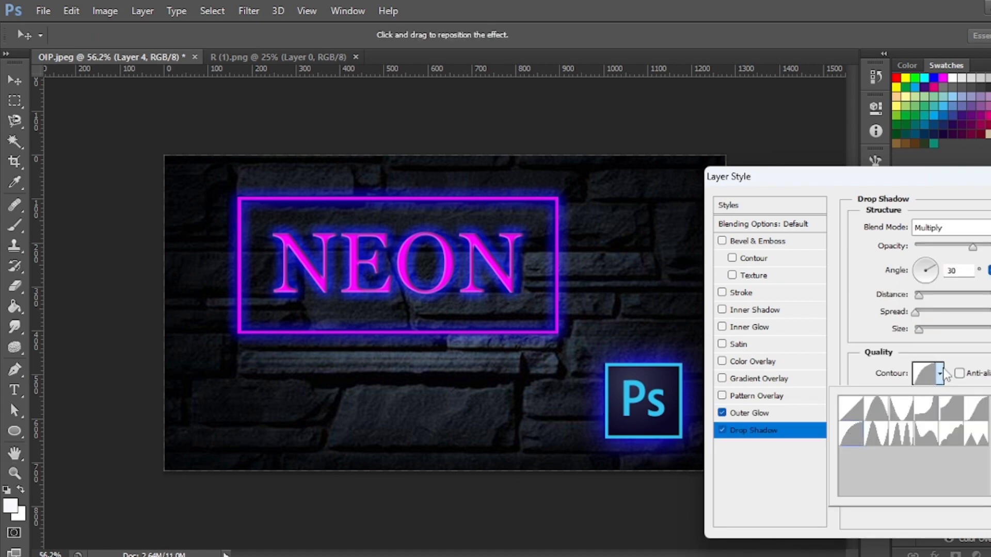
pyautogui.click(942, 370)
pyautogui.click(990, 227)
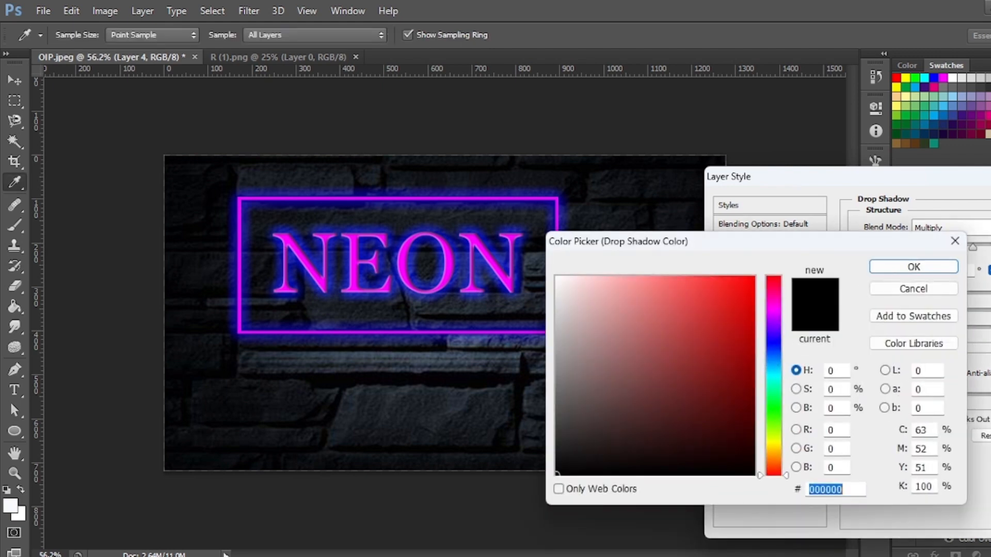
pyautogui.click(955, 241)
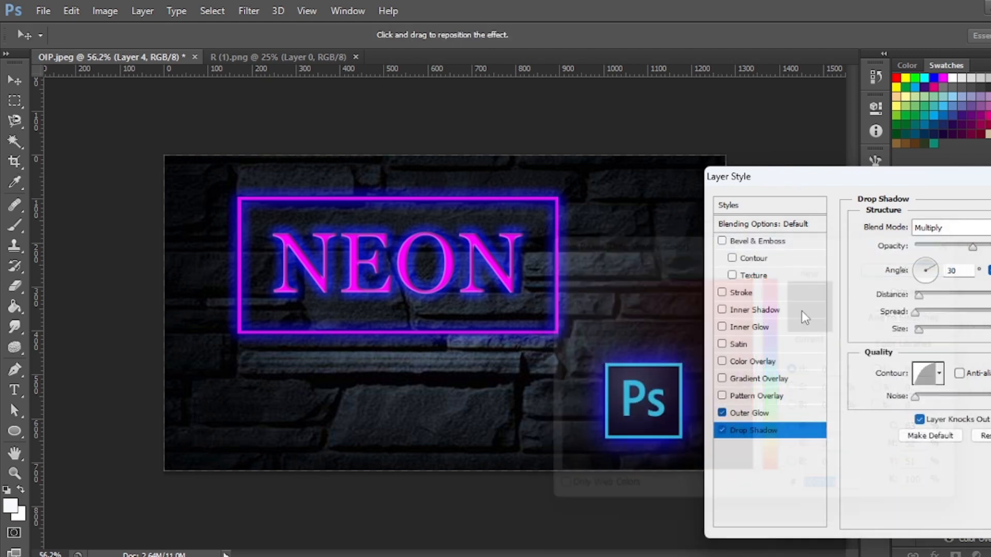
# Add an Inner Glow to the Ps logo and set its color to blue (#080eea)
pyautogui.click(752, 330)
pyautogui.click(895, 283)
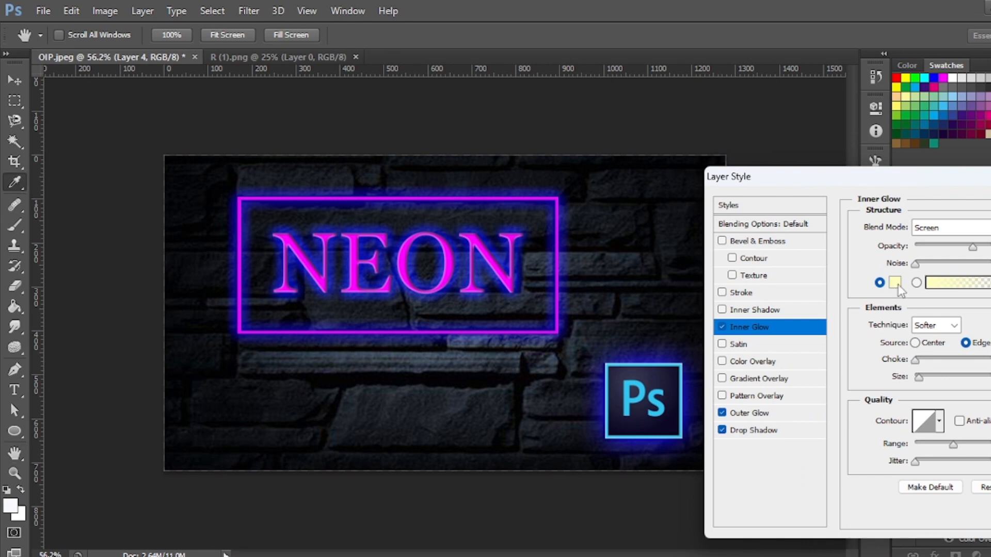
pyautogui.click(776, 351)
pyautogui.click(748, 296)
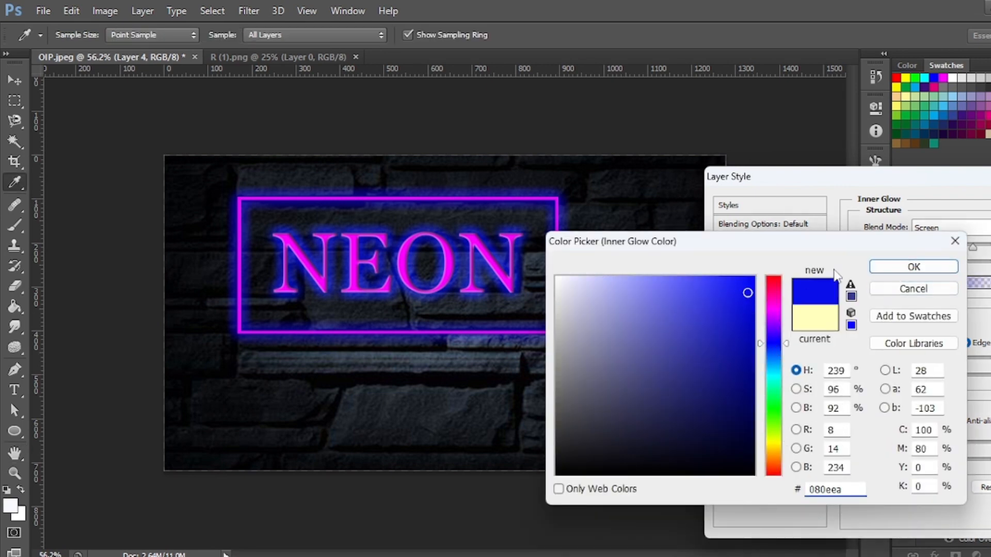
pyautogui.click(875, 265)
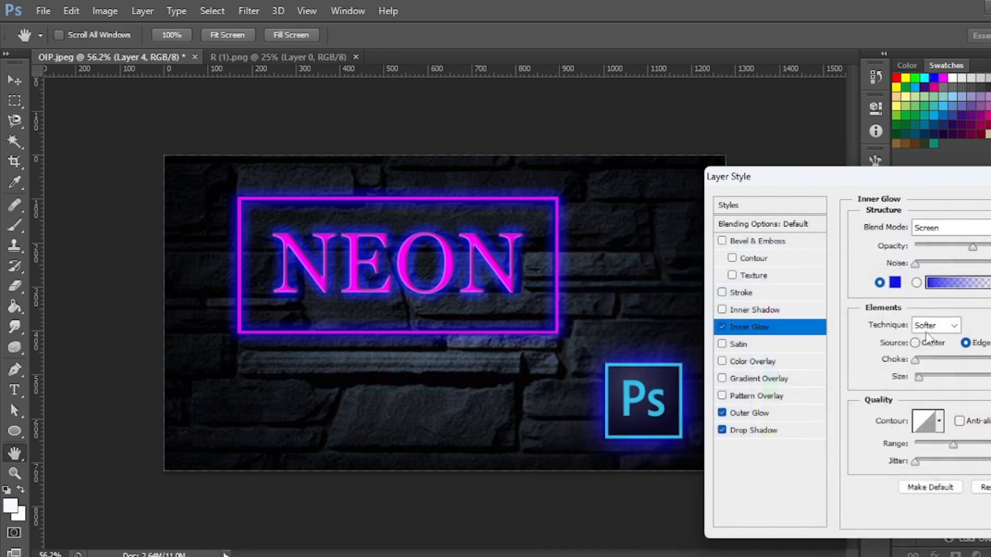
# Add a blue Inner Shadow with the rounded contour preset to the Ps logo and apply the layer style
pyautogui.click(760, 310)
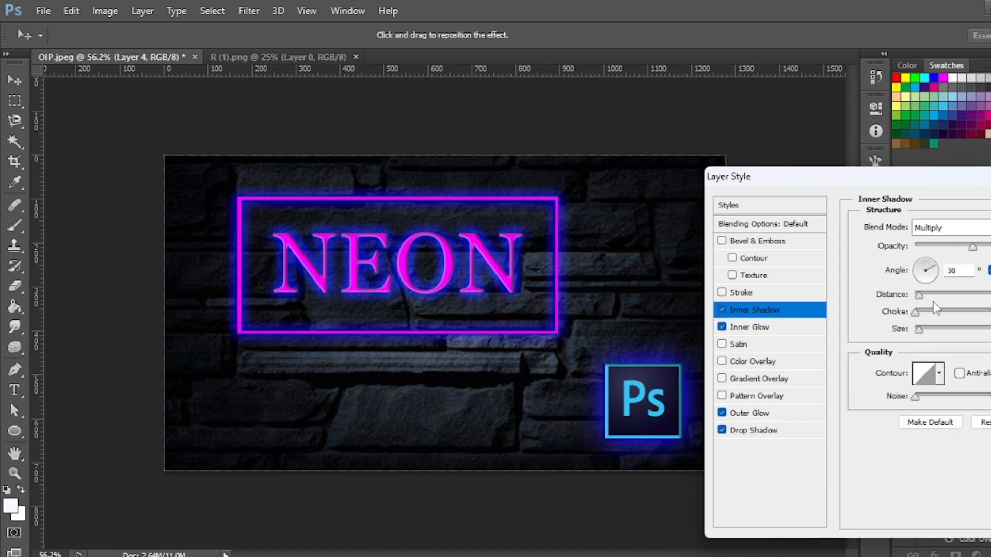
pyautogui.click(989, 227)
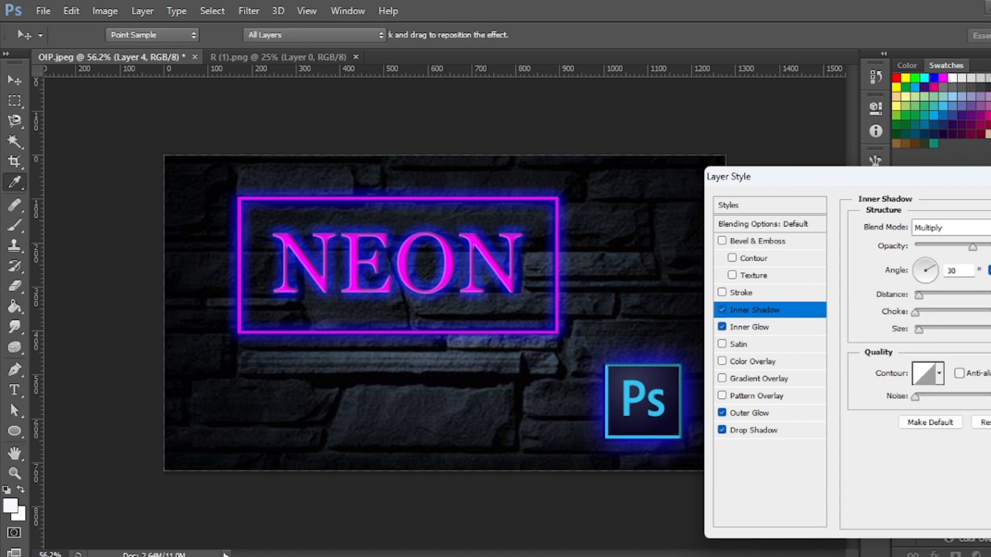
pyautogui.click(774, 340)
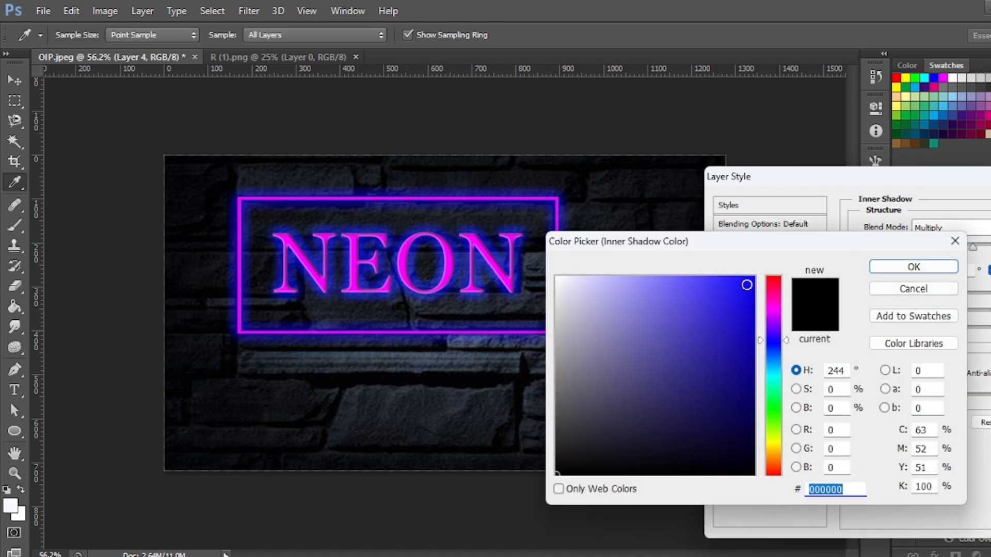
pyautogui.click(748, 286)
pyautogui.click(874, 268)
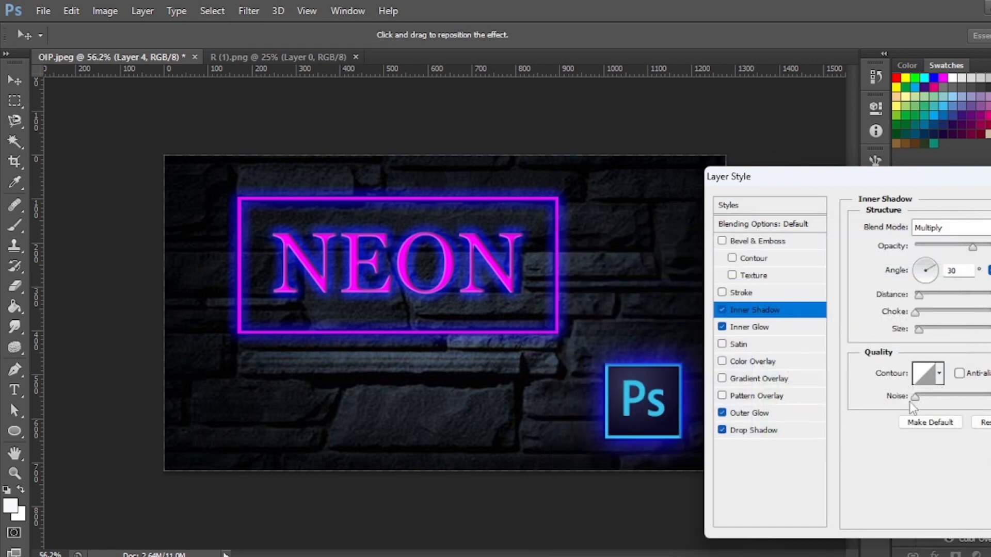
pyautogui.click(939, 375)
pyautogui.click(852, 435)
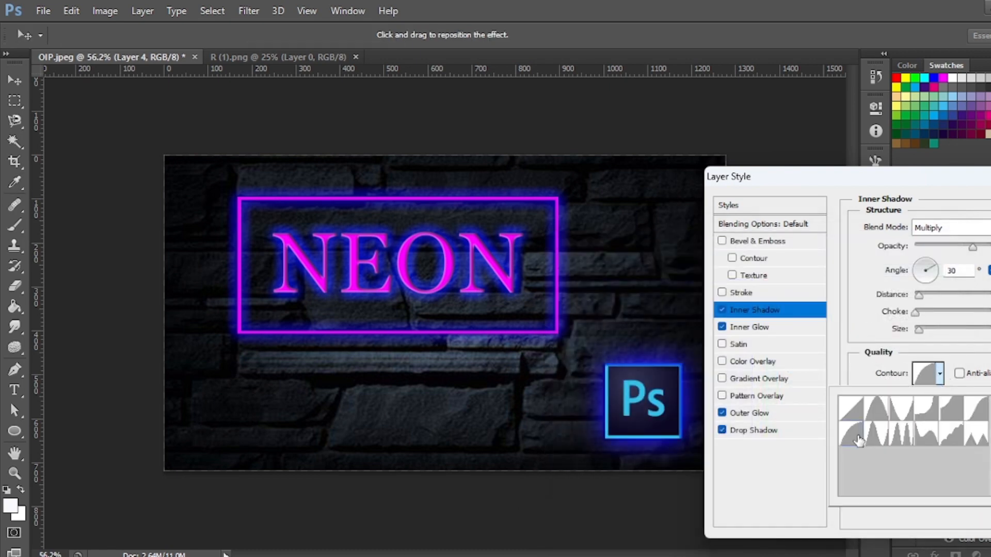
pyautogui.click(939, 375)
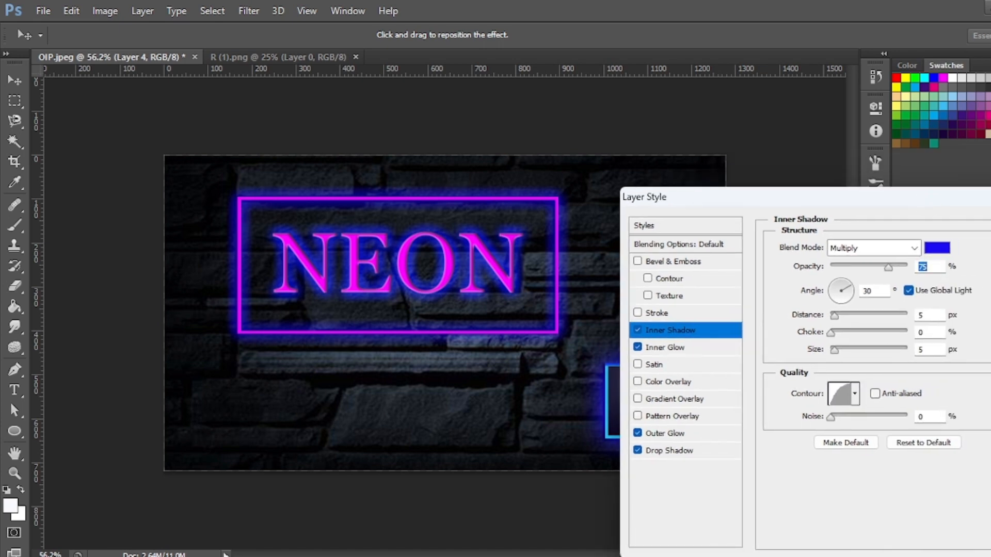
pyautogui.press('Return')
# Add white two-line text reading "PHOTOSHOP" and "CS6" to the left of the Ps logo in 30 pt Georgia
pyautogui.scroll(-2, 546, 363)
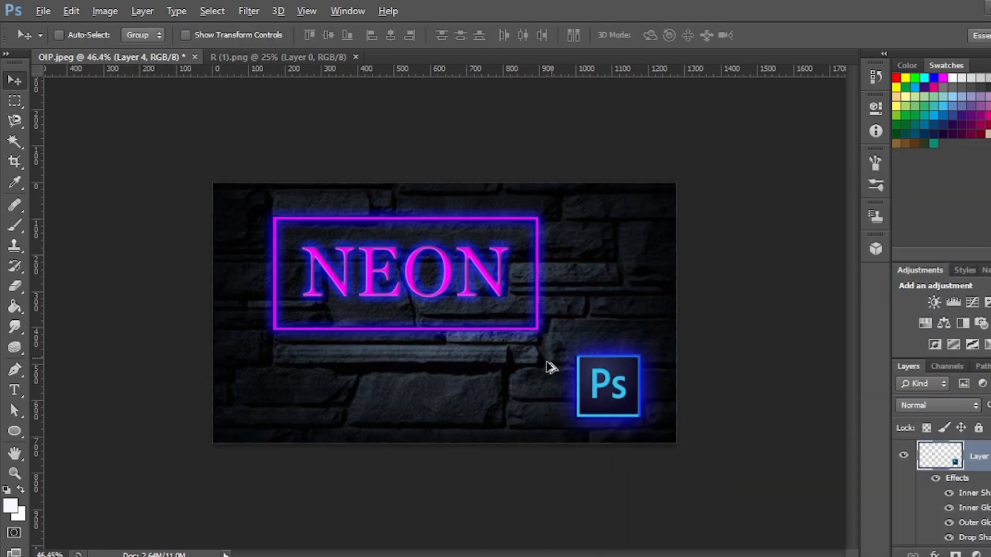
pyautogui.scroll(1, 531, 404)
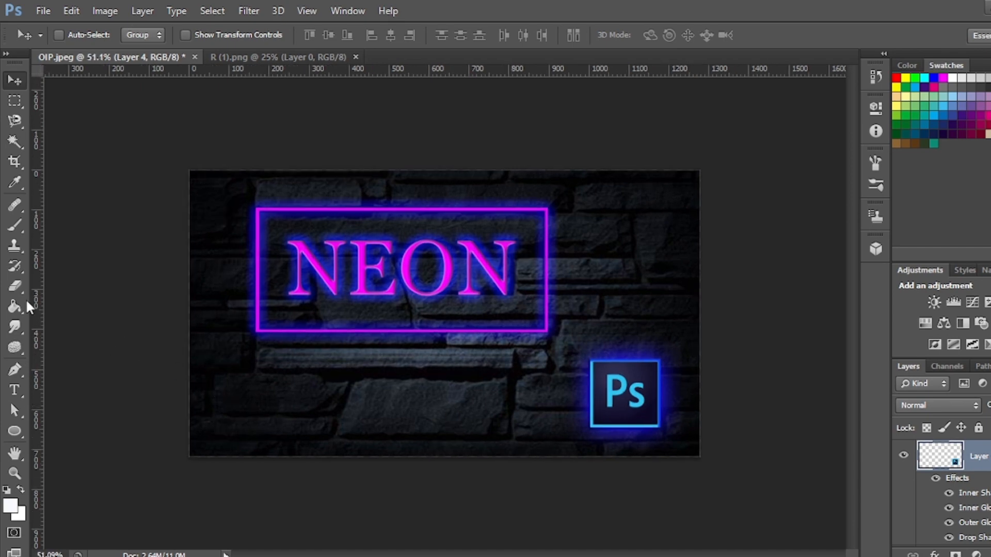
pyautogui.click(20, 390)
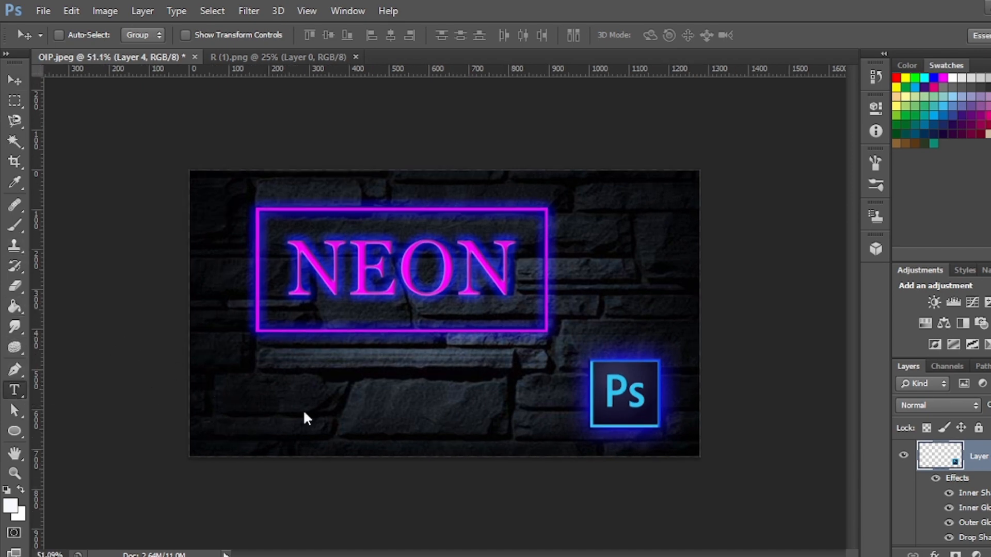
pyautogui.click(487, 399)
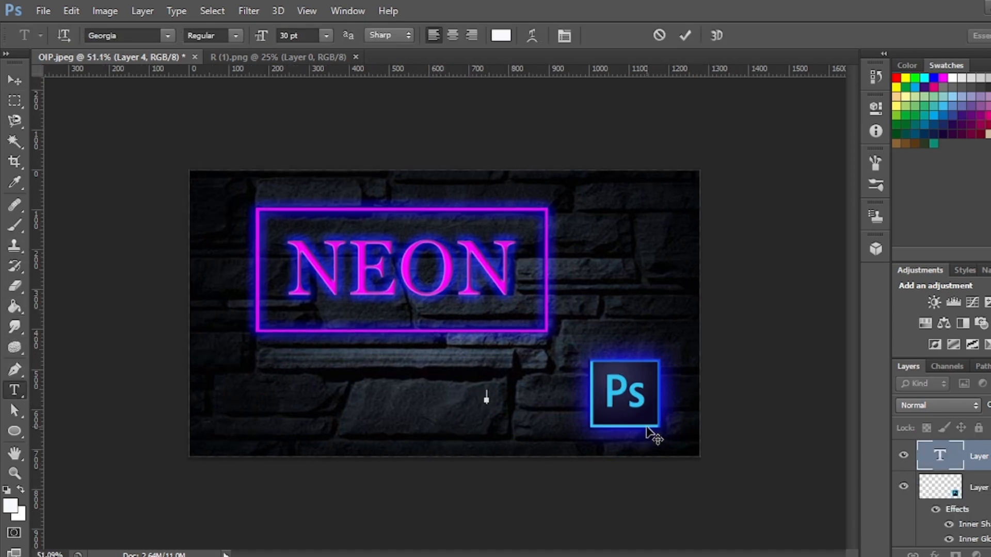
pyautogui.write('PHOTOSH')
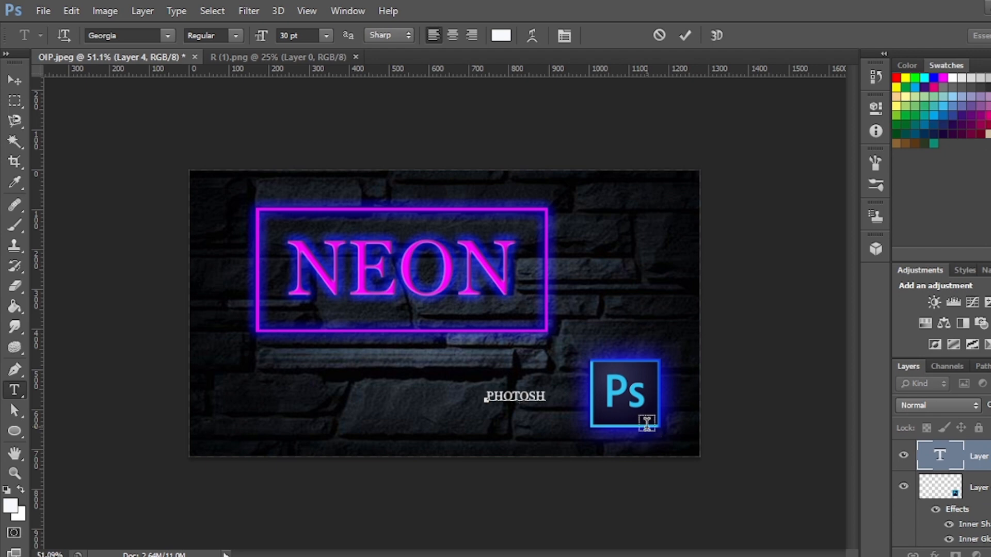
pyautogui.write('OP')
pyautogui.press('Return')
pyautogui.write('CS6')
pyautogui.click(685, 35)
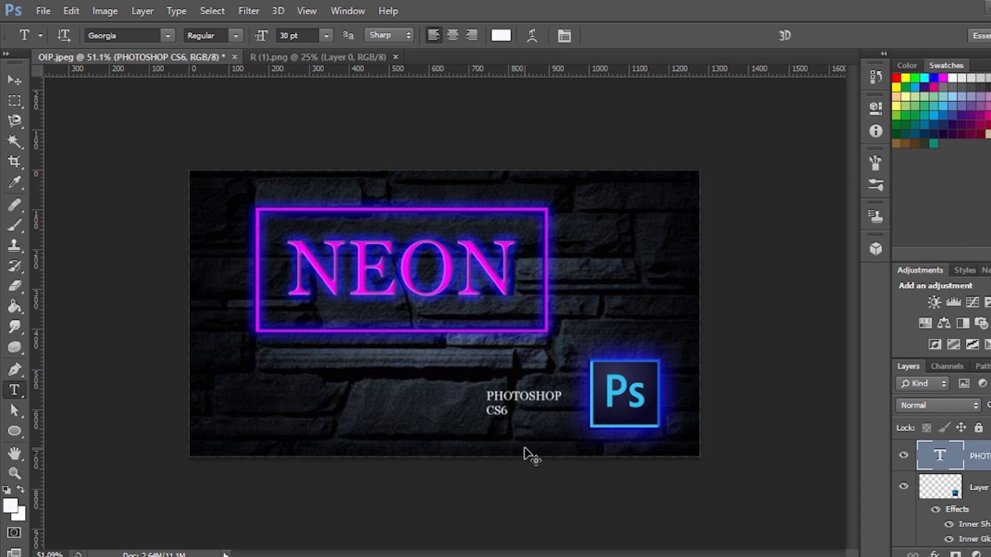
# Enlarge the PHOTOSHOP CS6 text to about 120% and nudge it slightly left, away from the Ps logo
pyautogui.hotkey('ctrl', 't')
pyautogui.hotkey('ctrl', 'r')
pyautogui.moveTo(556, 411); pyautogui.dragTo(571, 417)
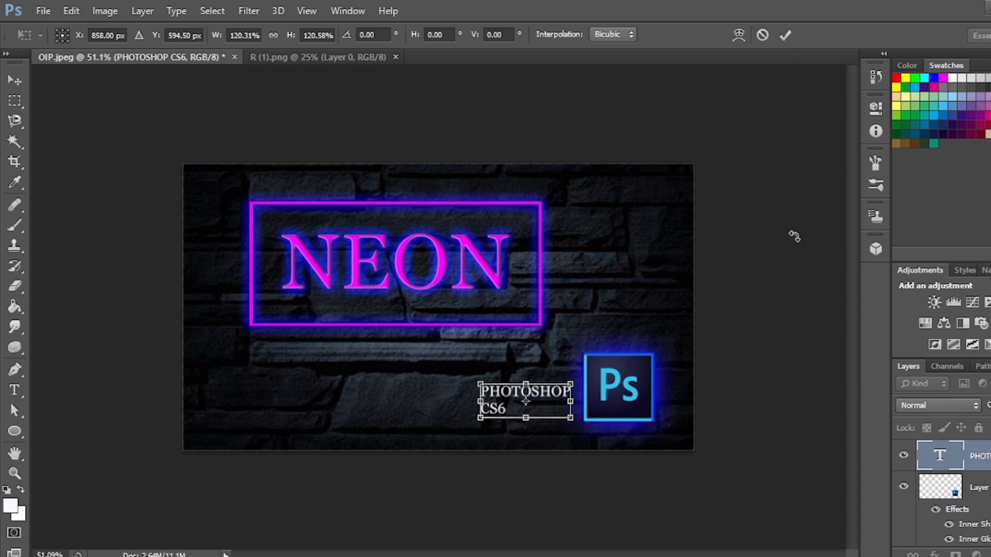
pyautogui.press('Left')
pyautogui.press('Left')
pyautogui.press('Left')
pyautogui.press('Left')
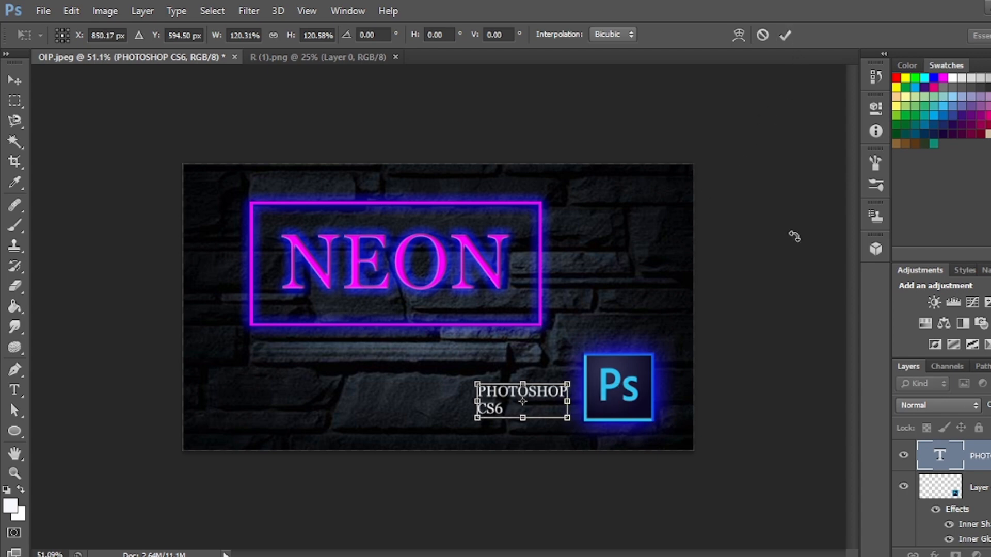
pyautogui.click(786, 35)
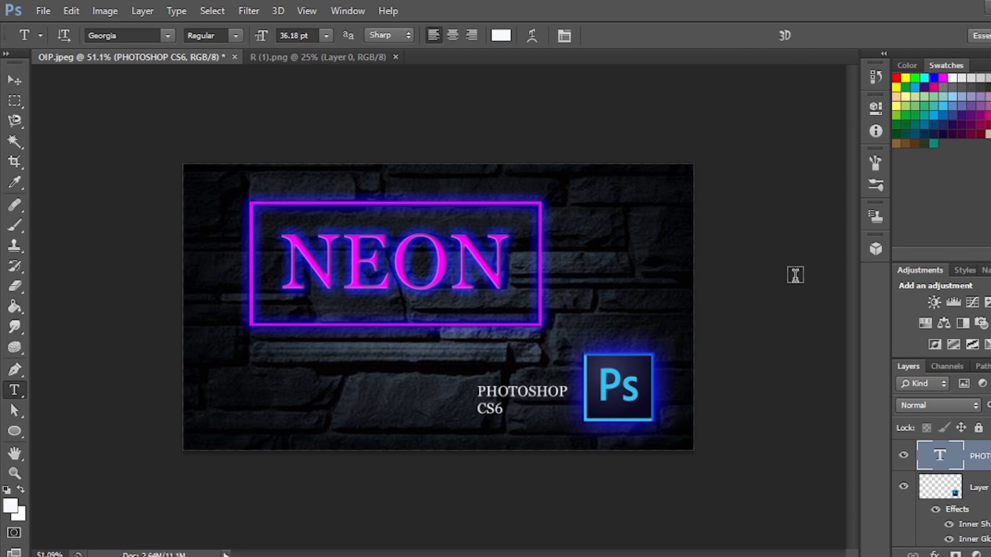
pyautogui.scroll(4, 411, 388)
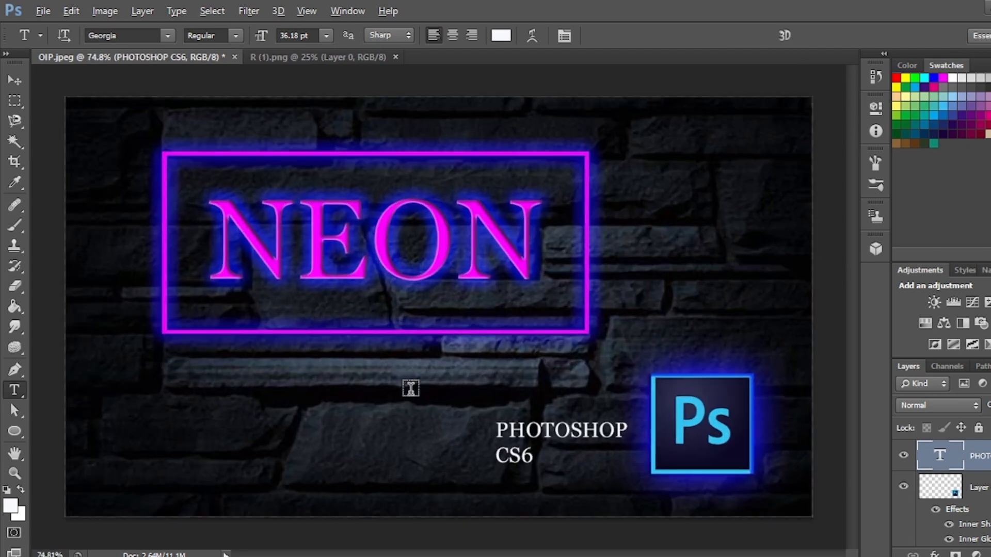
pyautogui.scroll(-3, 411, 389)
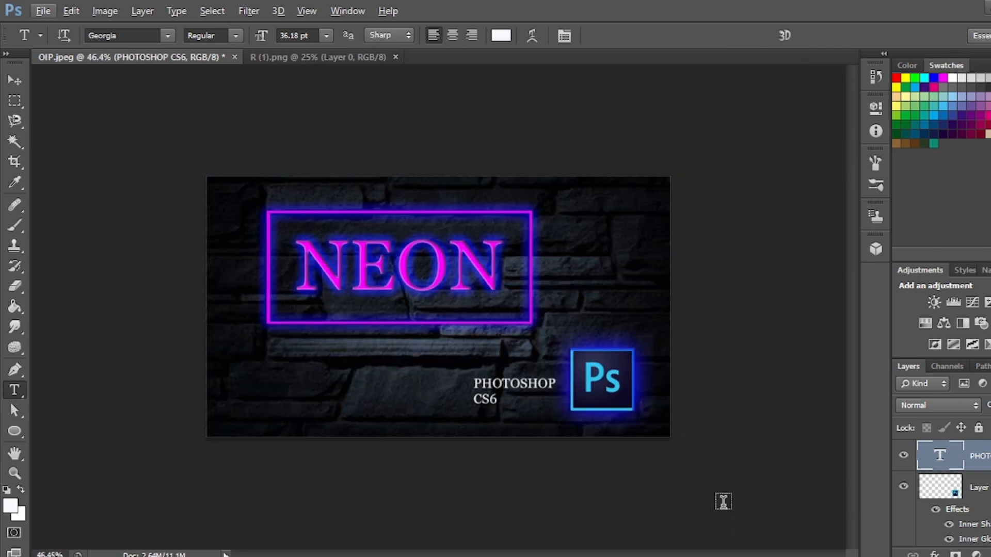